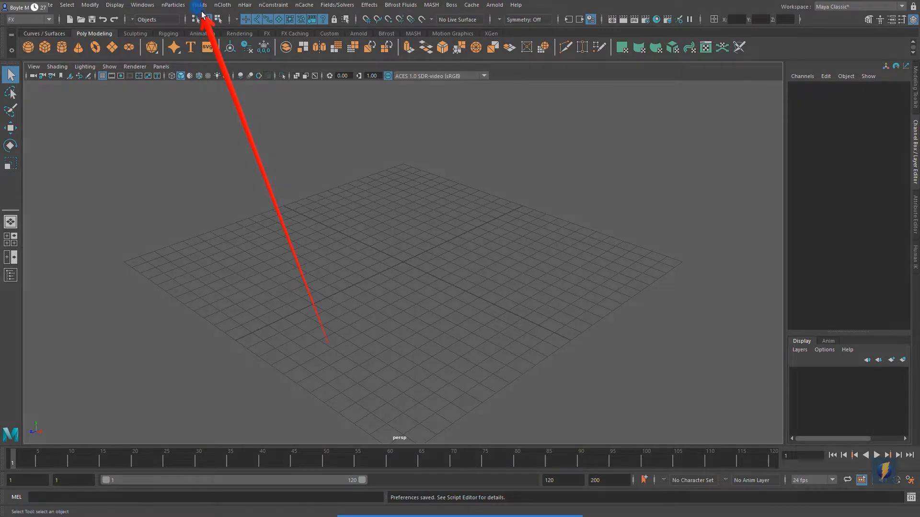
Create a fluid Ocean with its preview plane in the empty scene, undoing the stray attribute change.
{"action": "left_click", "coordinate": [199, 5]}
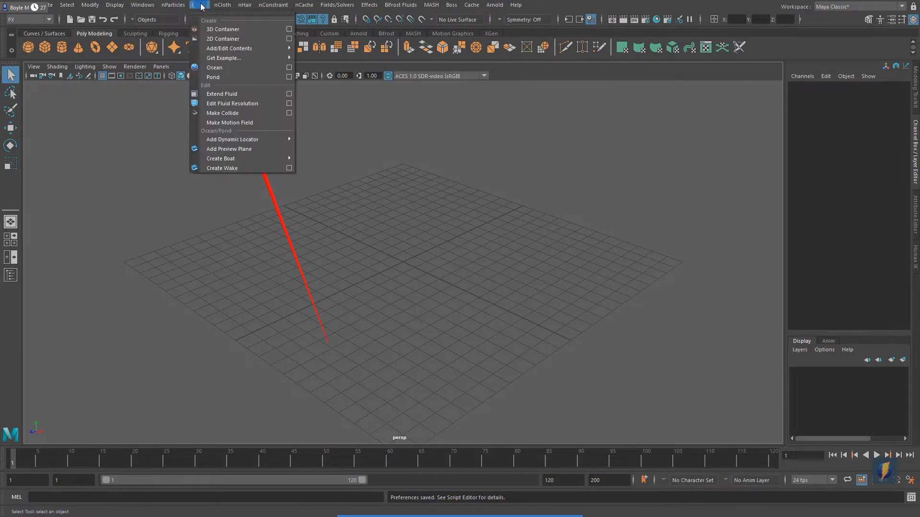
{"action": "left_click", "coordinate": [217, 68]}
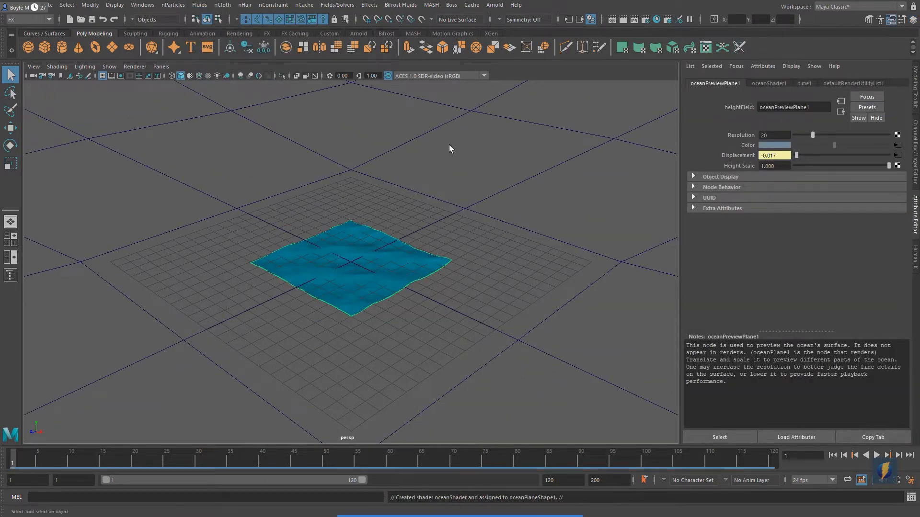
{"action": "key", "text": "ctrl+z"}
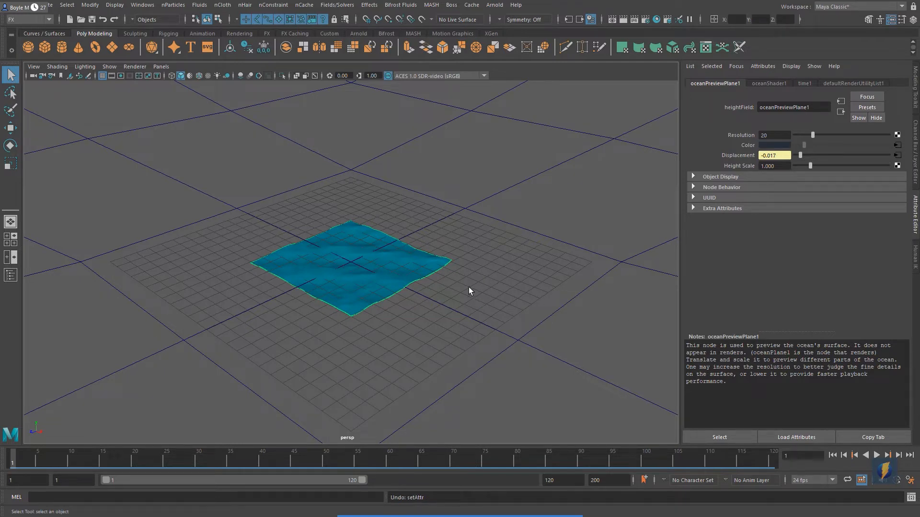
Play the ocean animation, stop at frame 29, and render that frame with Maya Software.
{"action": "left_click", "coordinate": [877, 455]}
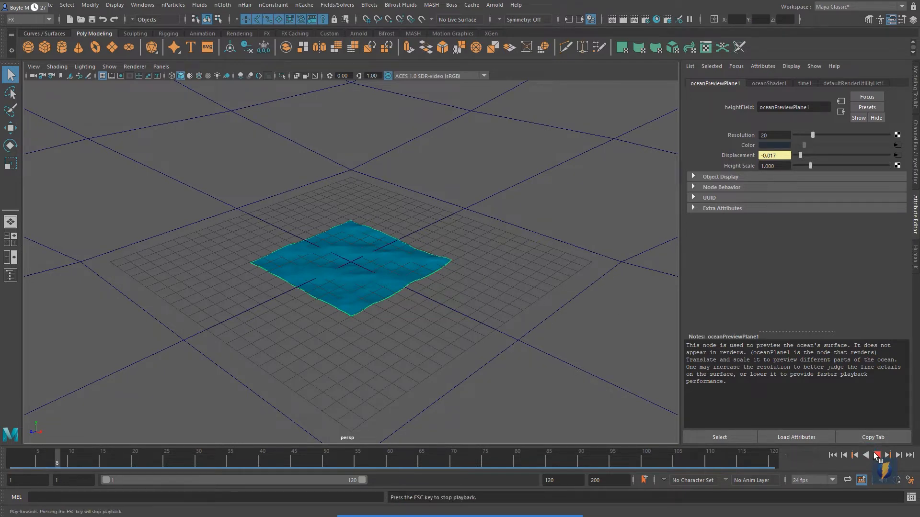
{"action": "left_click", "coordinate": [877, 455]}
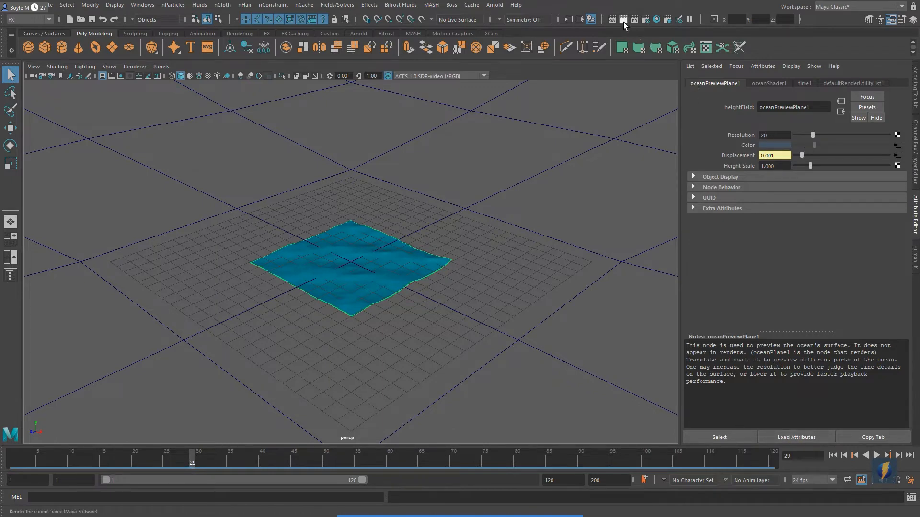
{"action": "left_click", "coordinate": [645, 19]}
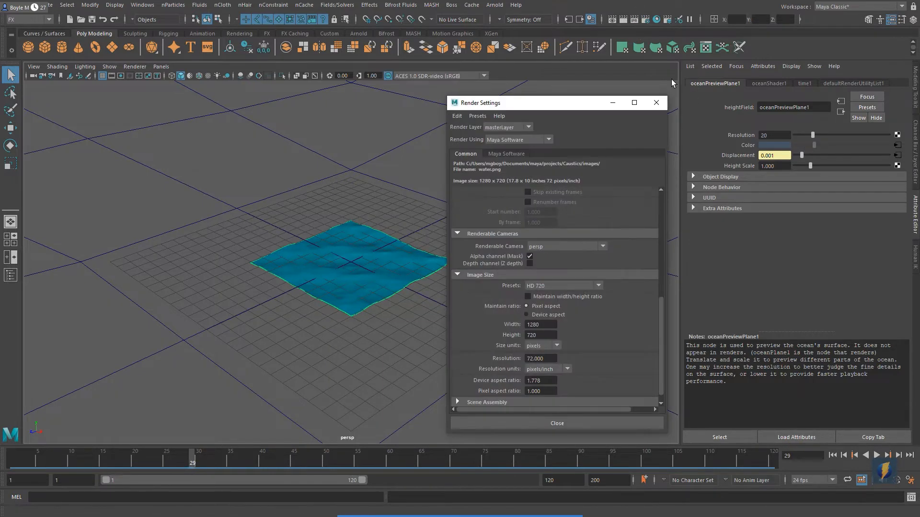
{"action": "left_click", "coordinate": [656, 103]}
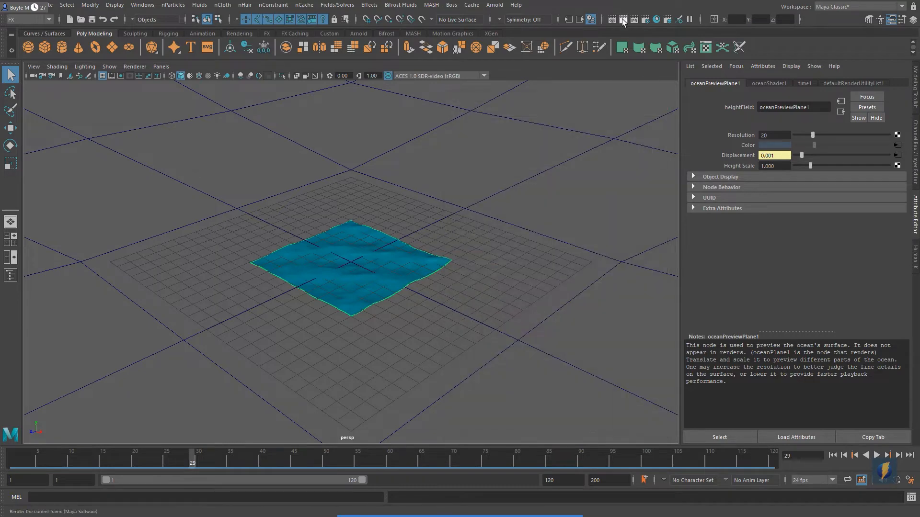
{"action": "left_click", "coordinate": [623, 19]}
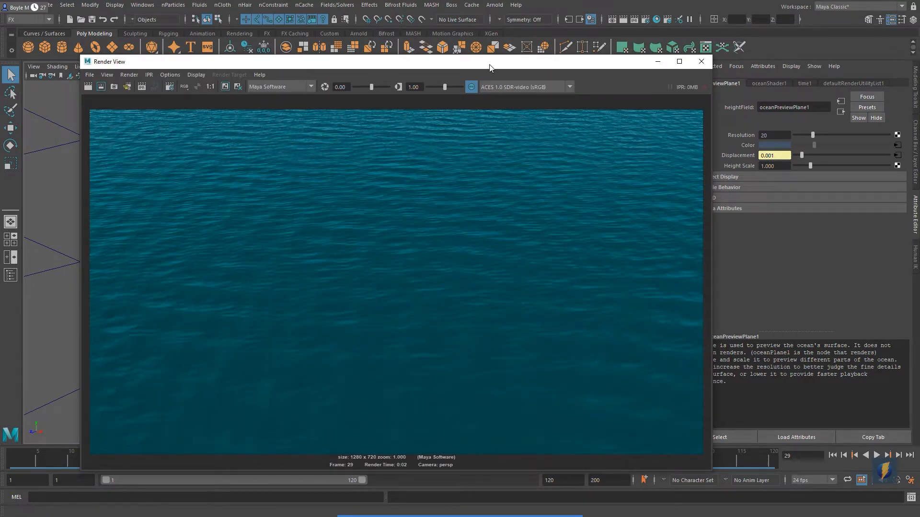
{"action": "mouse_move", "coordinate": [490, 68]}
{"action": "left_mouse_down"}
{"action": "mouse_move", "coordinate": [544, 44]}
{"action": "mouse_move", "coordinate": [512, 44]}
{"action": "mouse_move", "coordinate": [478, 77]}
{"action": "left_mouse_up"}
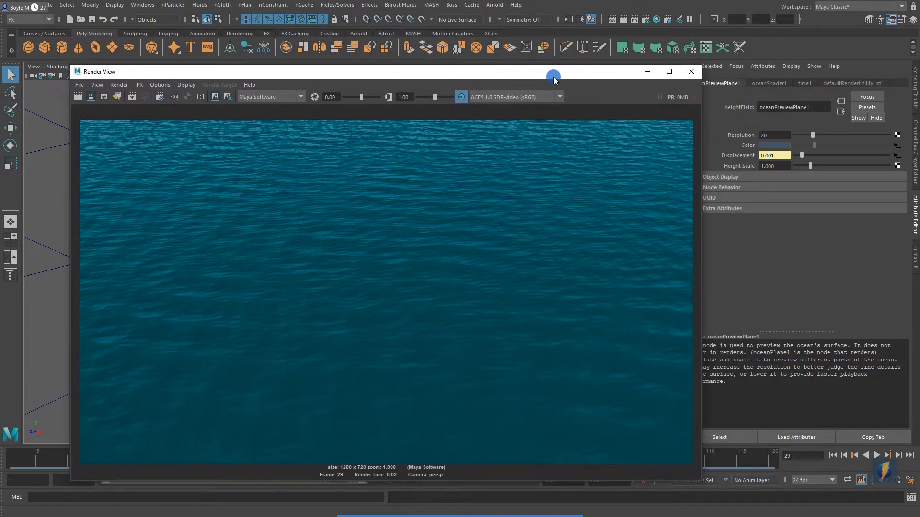
Render frame 29 again from a low, close camera angle that includes the horizon, and keep the image.
{"action": "left_click", "coordinate": [647, 73]}
{"action": "left_click_drag", "start_coordinate": [526, 232], "coordinate": [471, 217], "text": "alt"}
{"action": "right_click_drag", "start_coordinate": [302, 256], "coordinate": [647, 249], "text": "alt"}
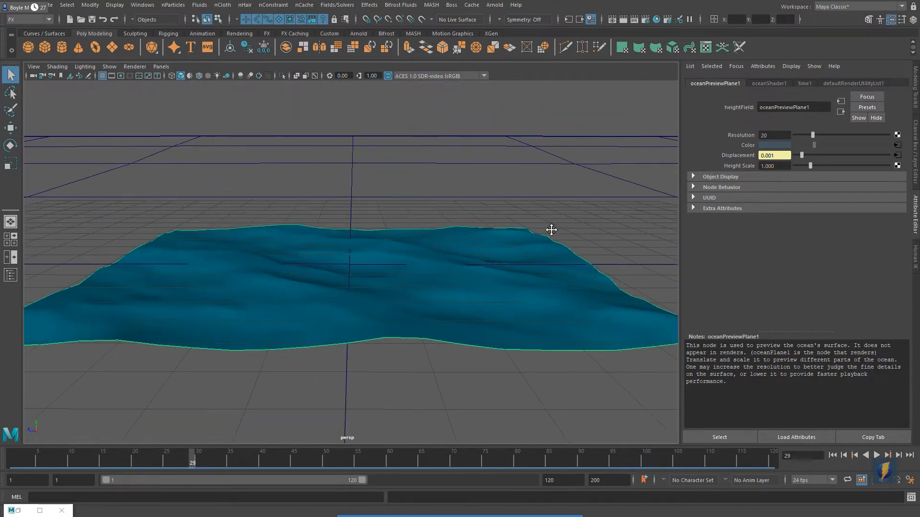
{"action": "middle_click_drag", "start_coordinate": [551, 230], "coordinate": [551, 261], "text": "alt"}
{"action": "left_click_drag", "start_coordinate": [551, 260], "coordinate": [539, 265], "text": "alt"}
{"action": "right_click_drag", "start_coordinate": [381, 222], "coordinate": [392, 222], "text": "alt"}
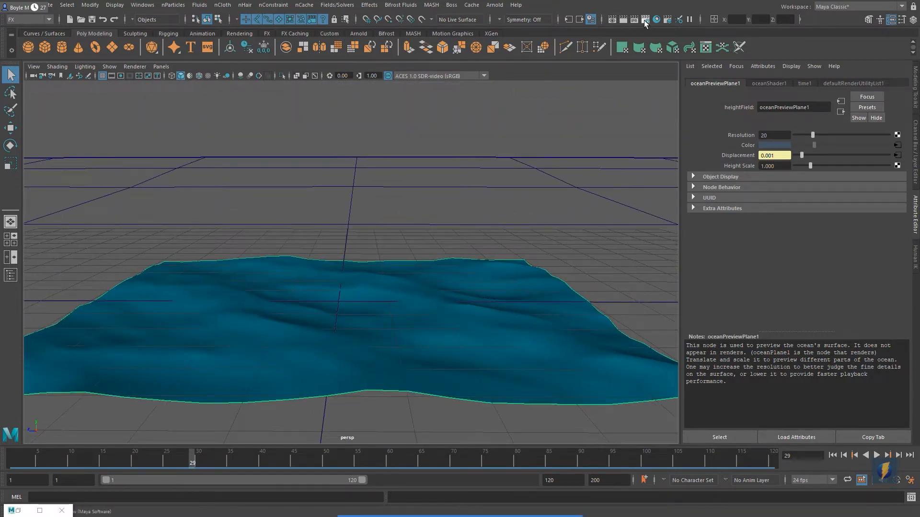
{"action": "left_click", "coordinate": [623, 20]}
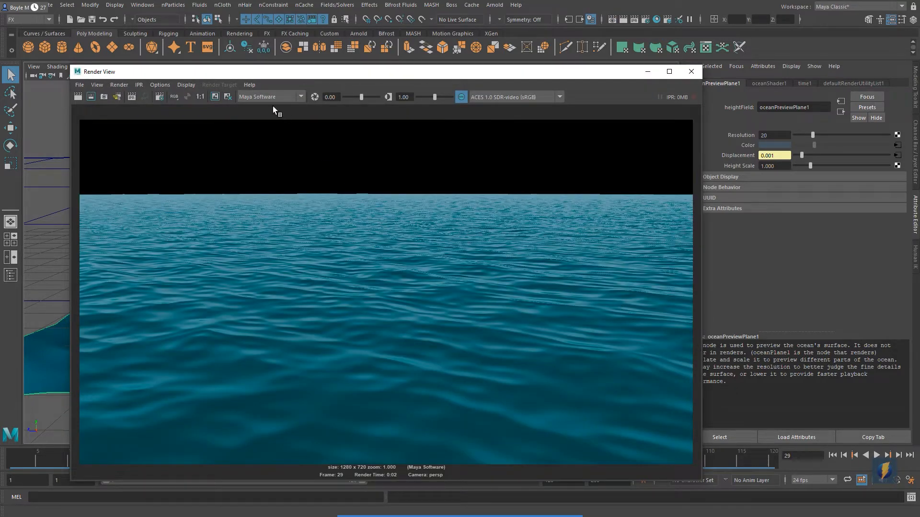
{"action": "left_click", "coordinate": [215, 97]}
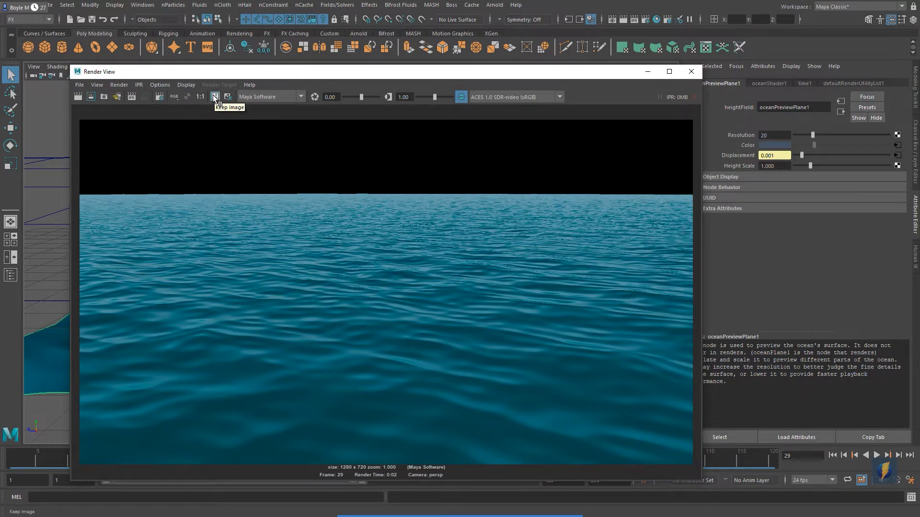
{"action": "left_click_drag", "start_coordinate": [360, 71], "coordinate": [400, 42]}
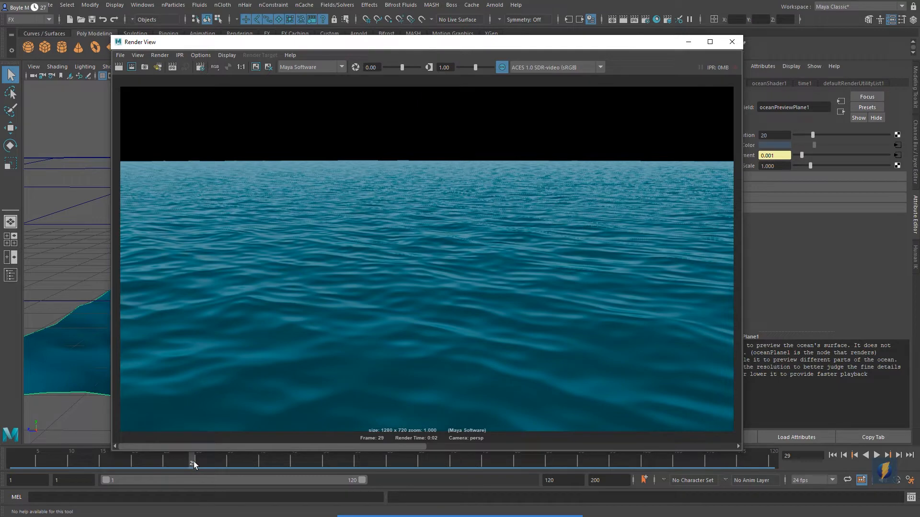
Go to frame 47, render it in the Render View, and keep the image.
{"action": "left_click", "coordinate": [214, 460]}
{"action": "key", "text": "alt+v"}
{"action": "left_click", "coordinate": [308, 469]}
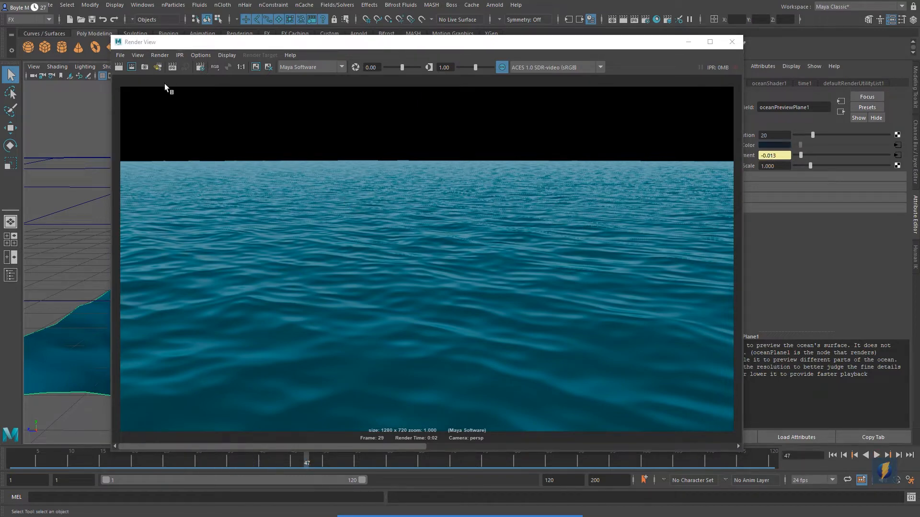
{"action": "left_click", "coordinate": [118, 66]}
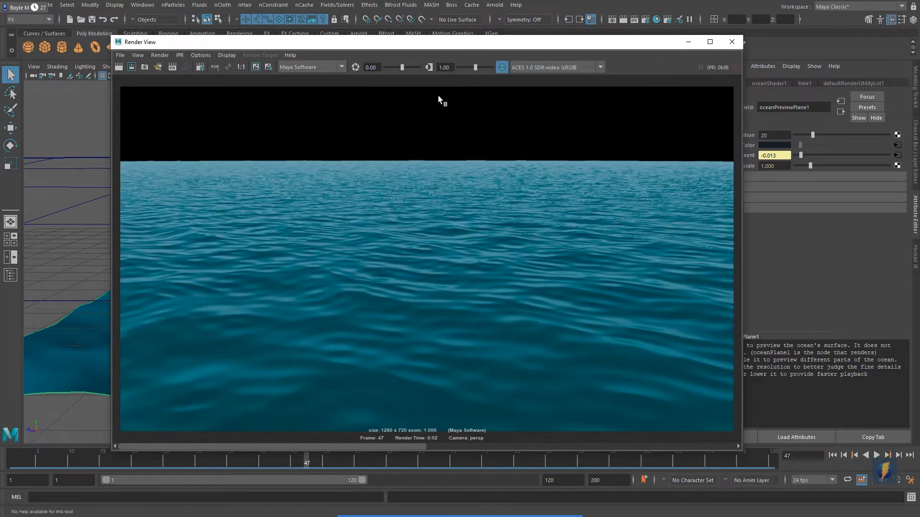
{"action": "left_click", "coordinate": [255, 67]}
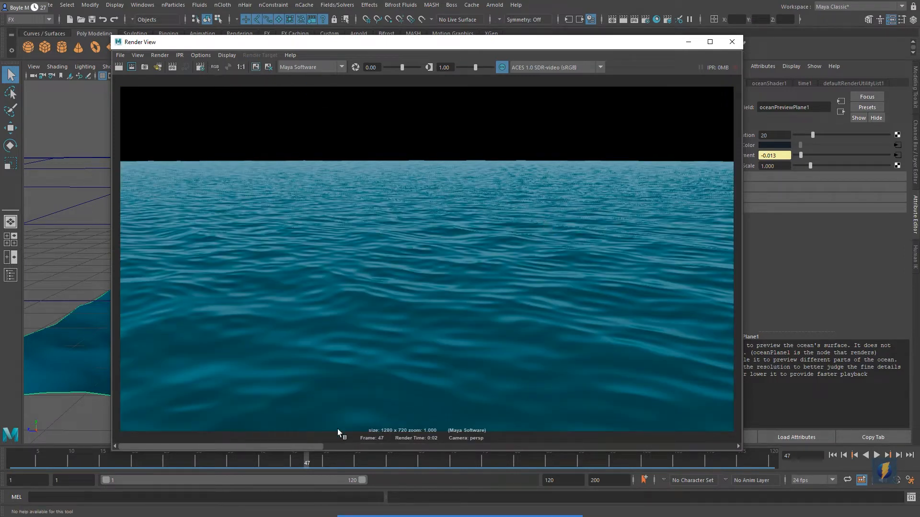
Compare the kept renders of frames 29 and 47 by switching back and forth between them.
{"action": "left_click_drag", "start_coordinate": [393, 447], "coordinate": [439, 450]}
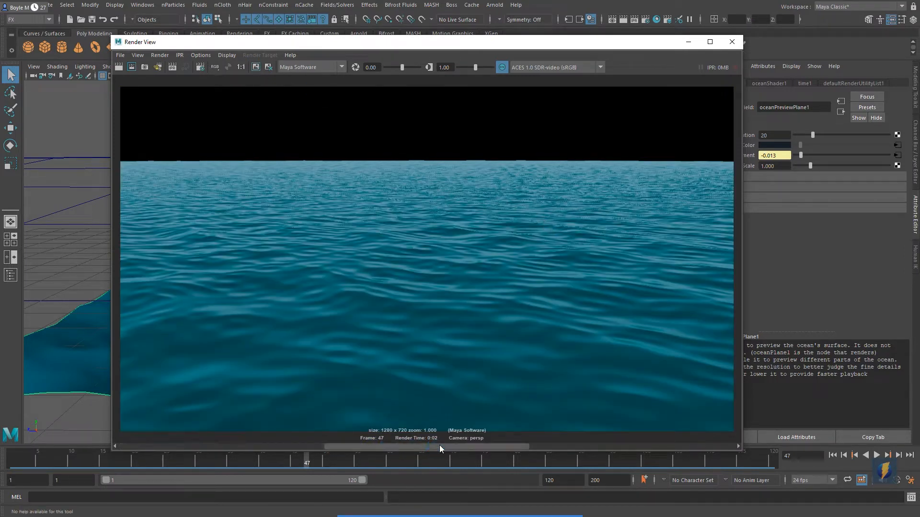
{"action": "left_click", "coordinate": [589, 446]}
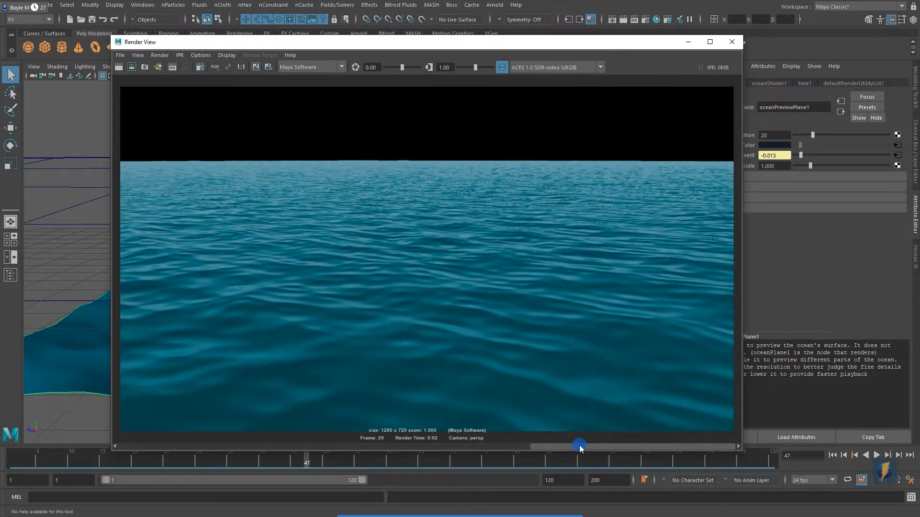
{"action": "left_click", "coordinate": [496, 442]}
{"action": "left_click", "coordinate": [584, 442]}
{"action": "left_click", "coordinate": [518, 441]}
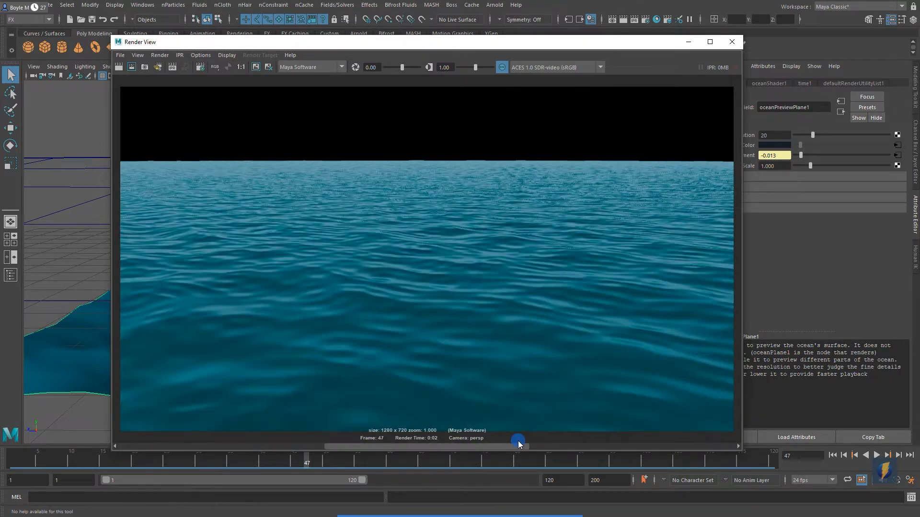
{"action": "left_click", "coordinate": [582, 442]}
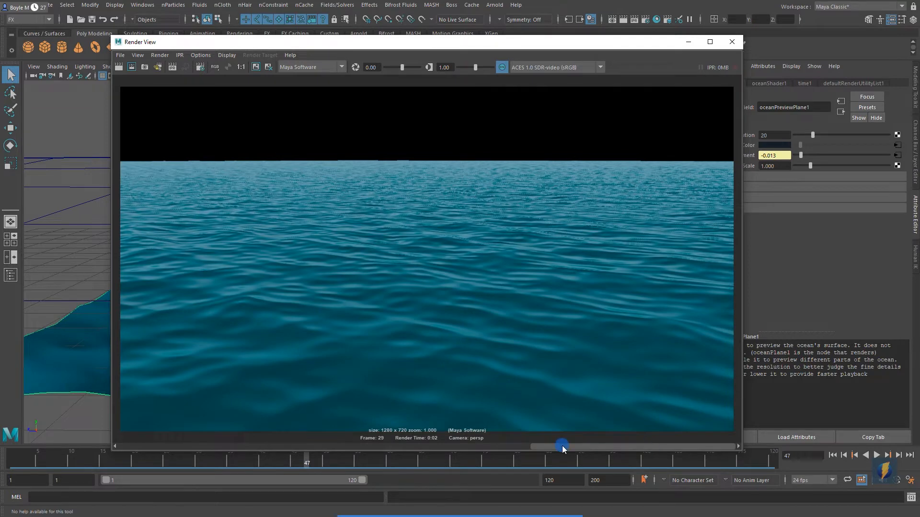
{"action": "left_click", "coordinate": [523, 445]}
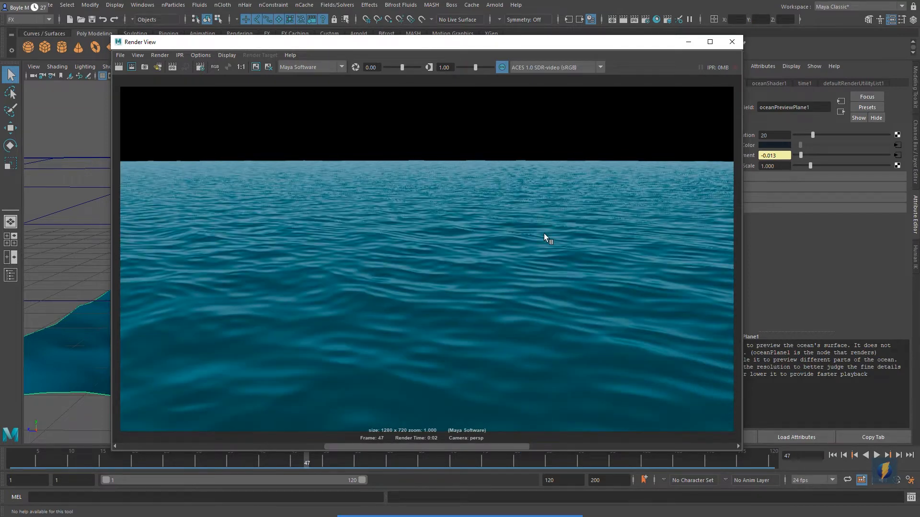
Minimize the Render View and play the ocean animation in the viewport, stopping at frame 71.
{"action": "left_click", "coordinate": [688, 42]}
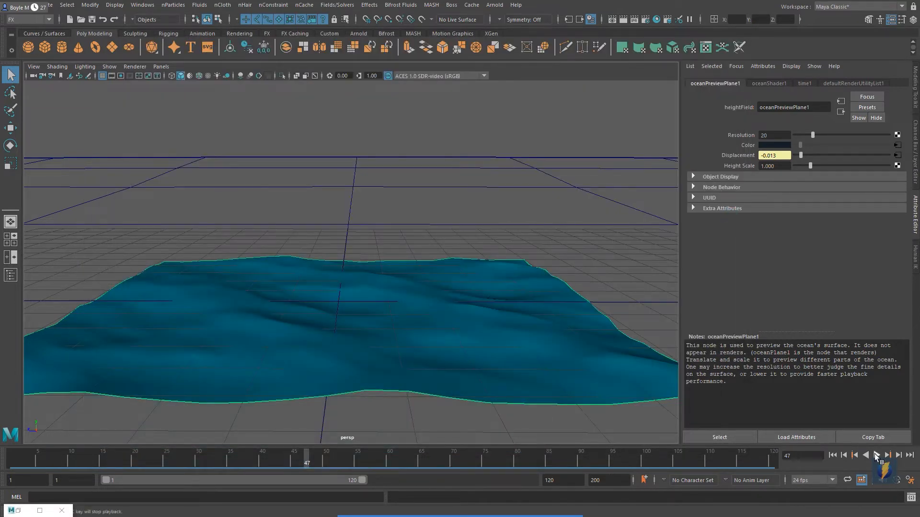
{"action": "left_click", "coordinate": [876, 455]}
{"action": "key", "text": "Escape"}
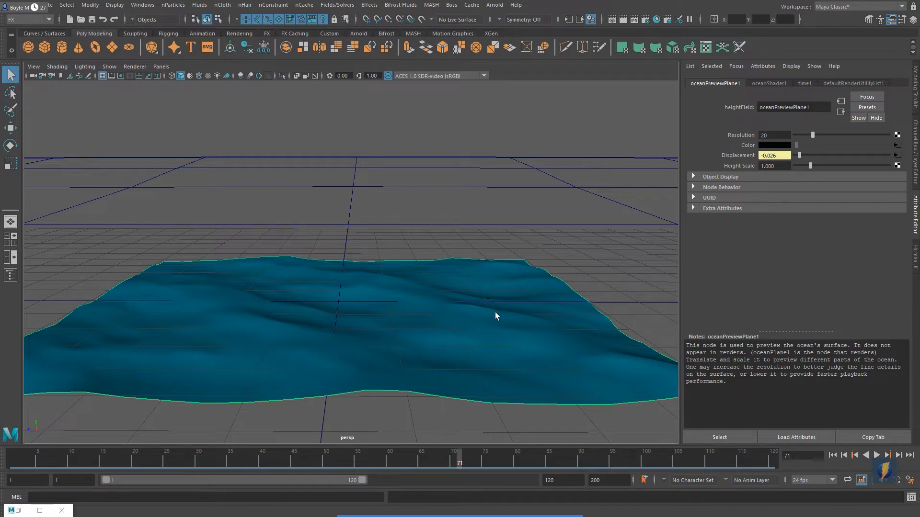
Examine the ocean's nodes in the Outliner, including the preview plane's transform1, and minimize the Outliner.
{"action": "left_click", "coordinate": [11, 276]}
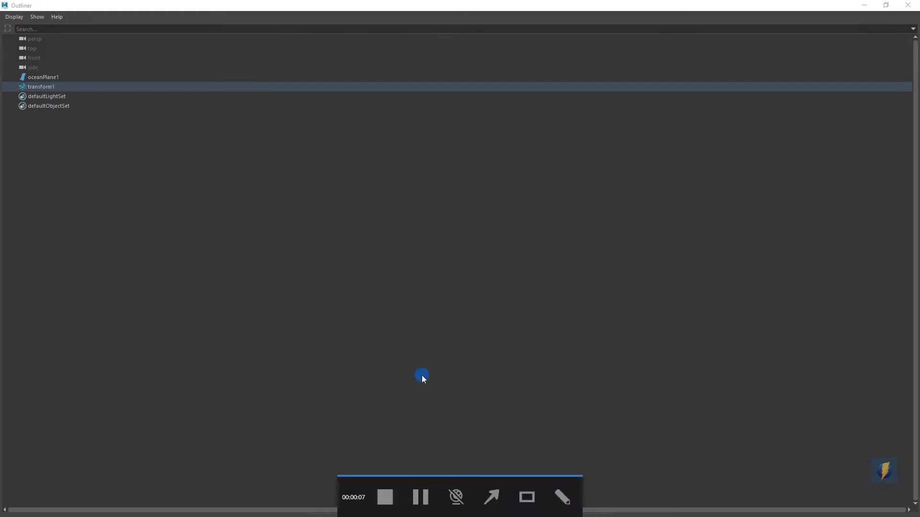
{"action": "mouse_move", "coordinate": [203, 291]}
{"action": "left_mouse_down"}
{"action": "mouse_move", "coordinate": [117, 122]}
{"action": "mouse_move", "coordinate": [62, 79]}
{"action": "mouse_move", "coordinate": [55, 90]}
{"action": "mouse_move", "coordinate": [51, 83]}
{"action": "mouse_move", "coordinate": [62, 82]}
{"action": "mouse_move", "coordinate": [56, 90]}
{"action": "left_mouse_up"}
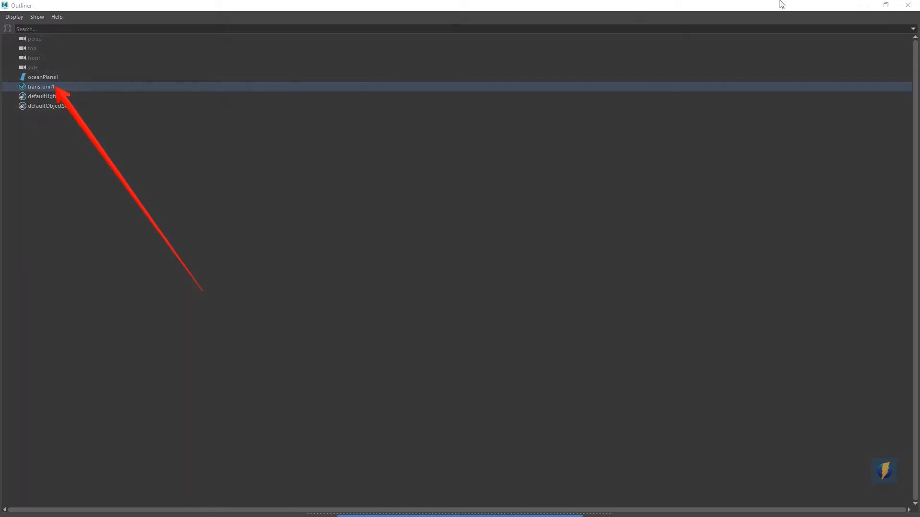
{"action": "left_click", "coordinate": [863, 6]}
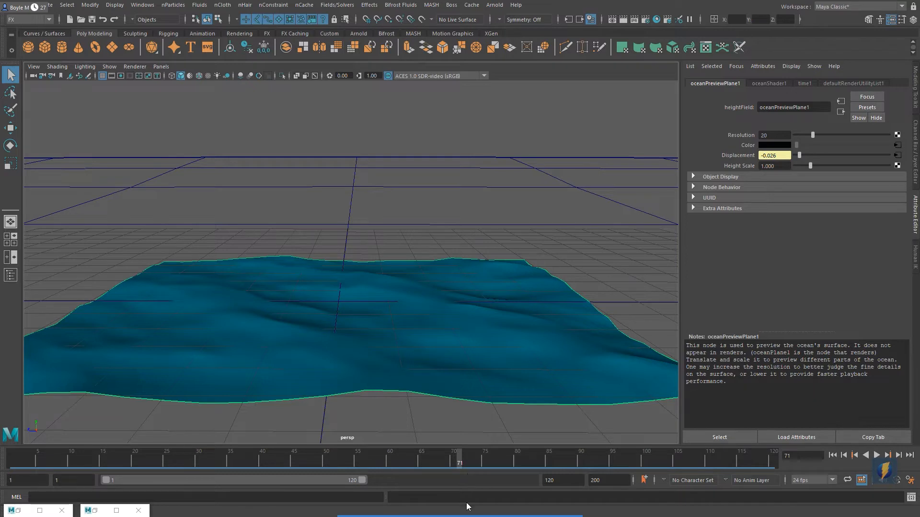
{"action": "left_click", "coordinate": [485, 505]}
{"action": "mouse_move", "coordinate": [521, 144]}
{"action": "left_mouse_down"}
{"action": "mouse_move", "coordinate": [663, 288]}
{"action": "mouse_move", "coordinate": [677, 329]}
{"action": "mouse_move", "coordinate": [718, 338]}
{"action": "mouse_move", "coordinate": [704, 325]}
{"action": "left_mouse_up"}
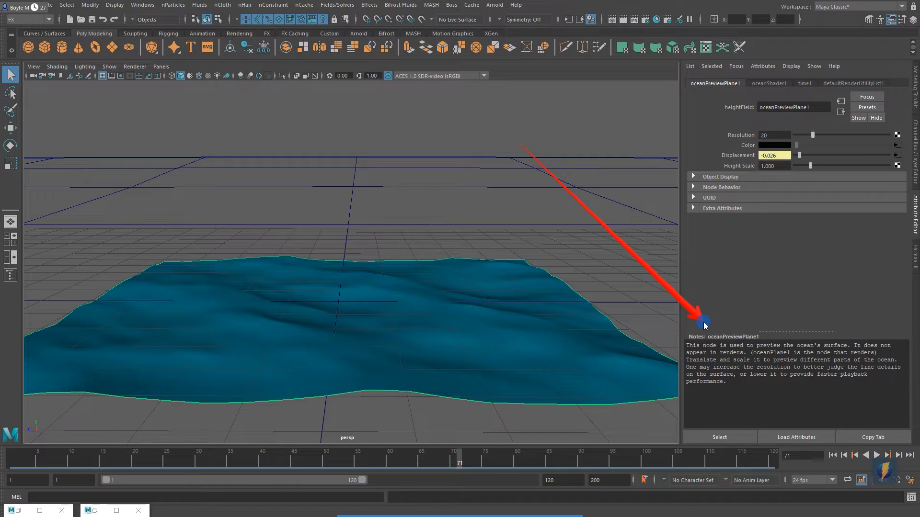
{"action": "left_click_drag", "start_coordinate": [703, 322], "coordinate": [711, 339]}
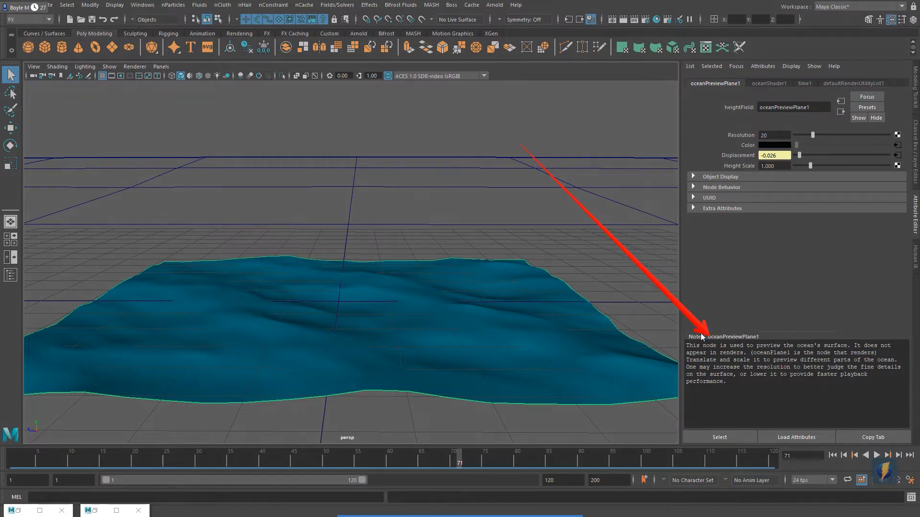
Select the large ocean render plane around the preview patch and inspect its full extent.
{"action": "left_click_drag", "start_coordinate": [394, 173], "coordinate": [455, 219]}
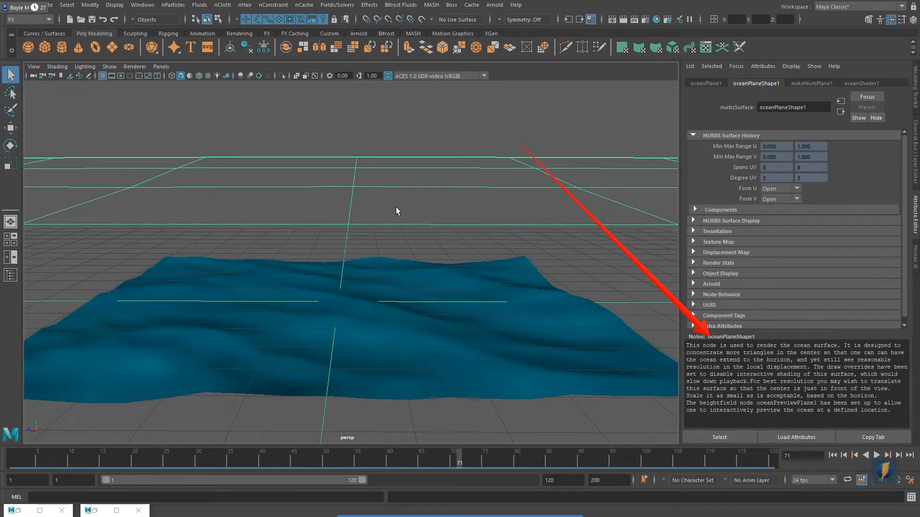
{"action": "scroll", "coordinate": [385, 232], "scroll_direction": "down", "scroll_amount": 10}
{"action": "scroll", "coordinate": [387, 225], "scroll_direction": "down", "scroll_amount": 10}
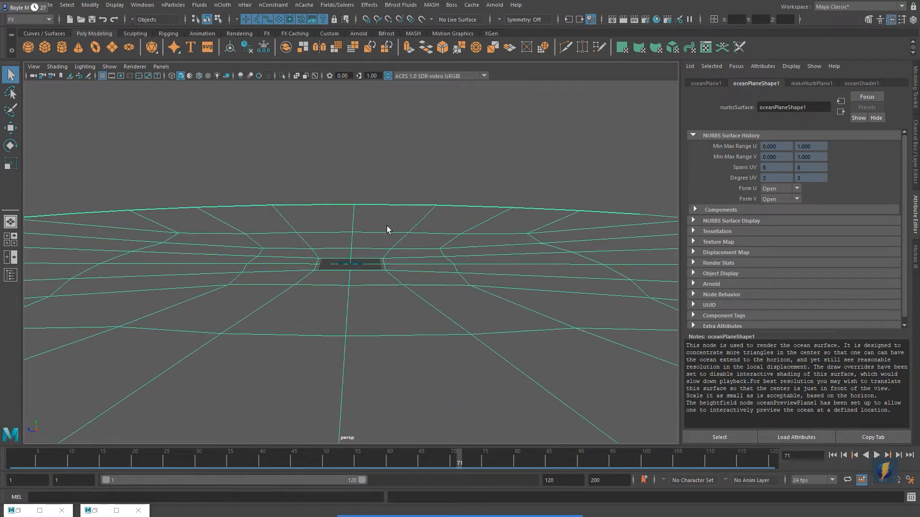
{"action": "mouse_move", "coordinate": [385, 222]}
{"action": "left_mouse_down", "text": "alt"}
{"action": "mouse_move", "coordinate": [369, 263]}
{"action": "mouse_move", "coordinate": [383, 287]}
{"action": "mouse_move", "coordinate": [372, 248]}
{"action": "mouse_move", "coordinate": [389, 237]}
{"action": "left_mouse_up", "text": "alt"}
{"action": "right_click_drag", "start_coordinate": [153, 235], "coordinate": [814, 227], "text": "alt"}
{"action": "left_click_drag", "start_coordinate": [344, 208], "coordinate": [348, 226], "text": "alt"}
{"action": "right_click_drag", "start_coordinate": [365, 211], "coordinate": [413, 213], "text": "alt"}
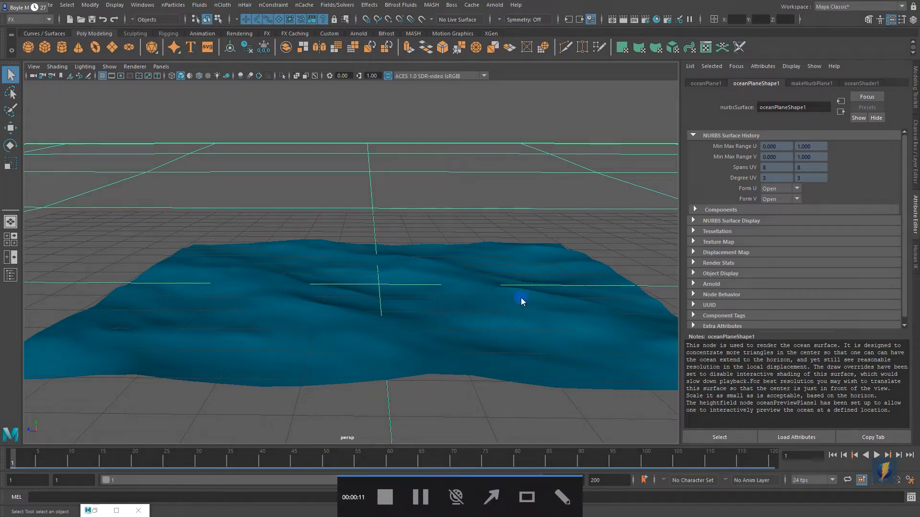
Display the attributes of oceanShader1 and render frame 1 with the Render View placed beside them.
{"action": "mouse_move", "coordinate": [510, 279]}
{"action": "left_mouse_down"}
{"action": "mouse_move", "coordinate": [784, 157]}
{"action": "mouse_move", "coordinate": [838, 91]}
{"action": "left_mouse_up"}
{"action": "left_click", "coordinate": [859, 84]}
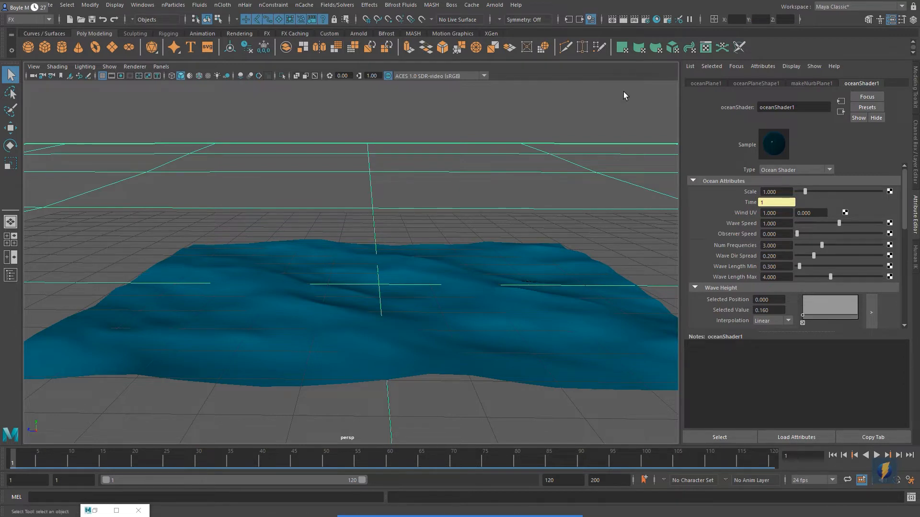
{"action": "left_click", "coordinate": [624, 20]}
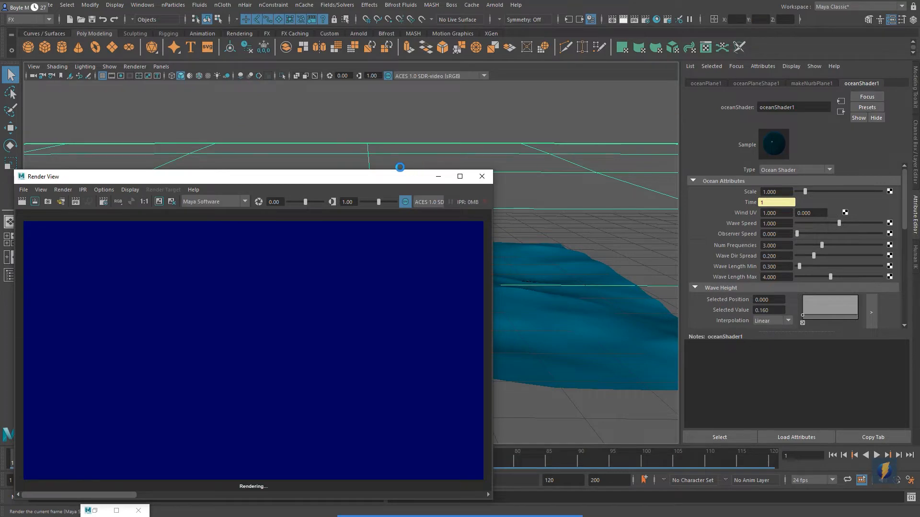
{"action": "left_click_drag", "start_coordinate": [374, 177], "coordinate": [515, 99]}
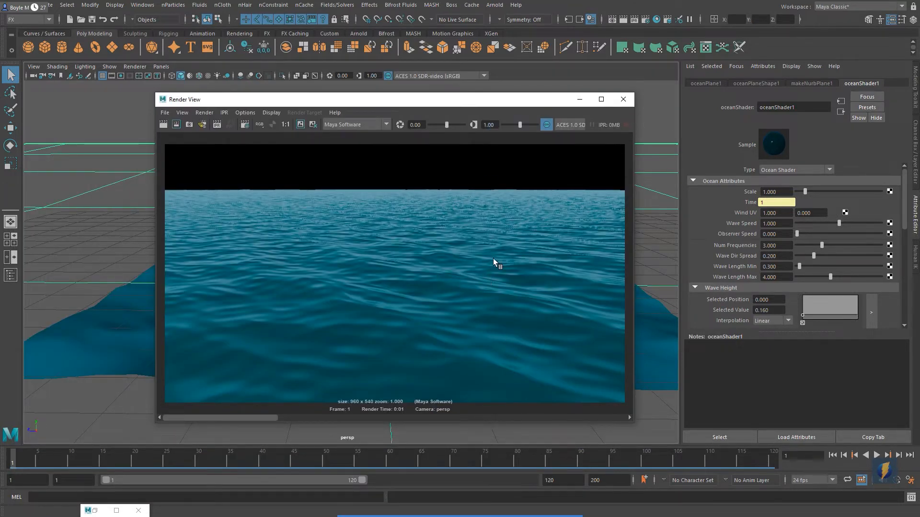
Test-render the ocean with the shader's Scale at about 0.297 and at about 5.349, keeping the first test image for comparison.
{"action": "left_click_drag", "start_coordinate": [410, 103], "coordinate": [362, 116]}
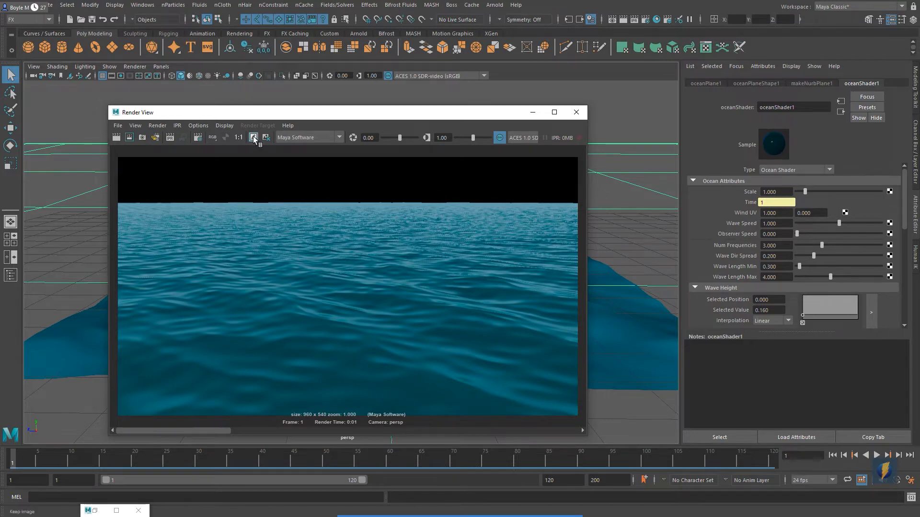
{"action": "left_click_drag", "start_coordinate": [803, 191], "coordinate": [799, 191]}
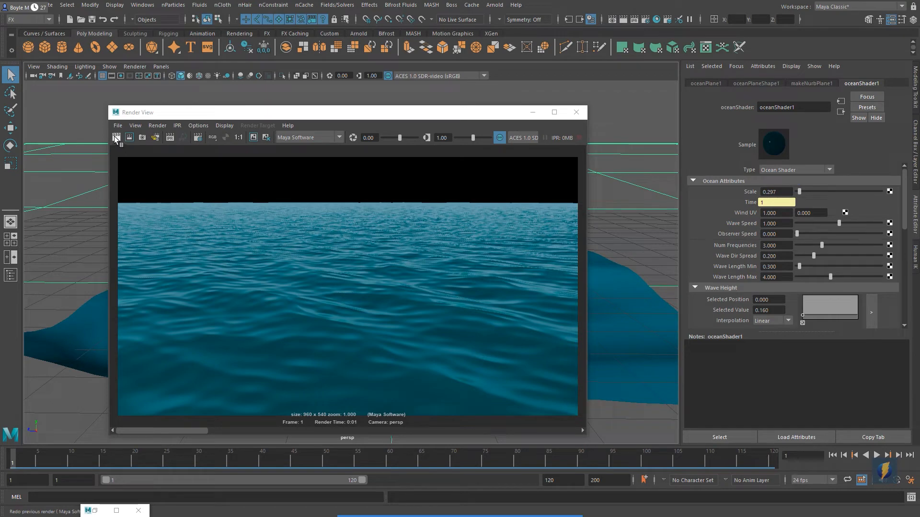
{"action": "left_click", "coordinate": [116, 138]}
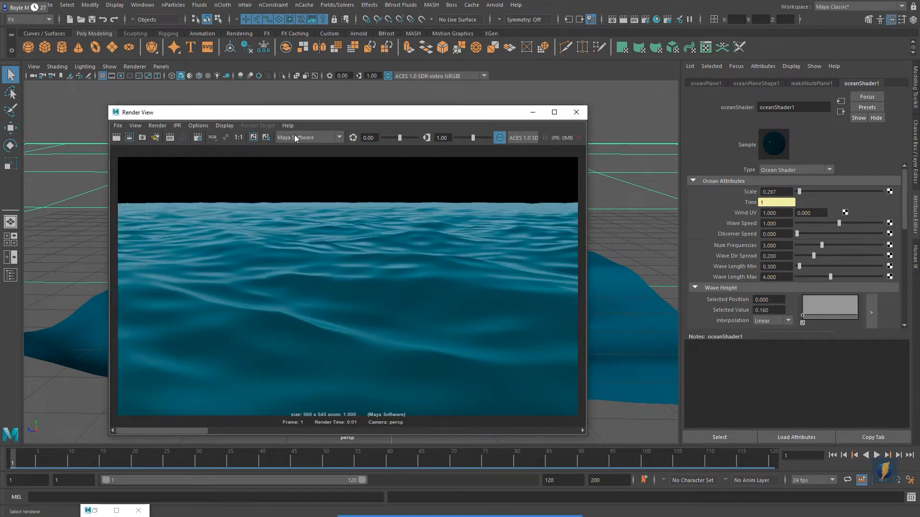
{"action": "left_click", "coordinate": [253, 137]}
{"action": "left_click_drag", "start_coordinate": [178, 431], "coordinate": [280, 430]}
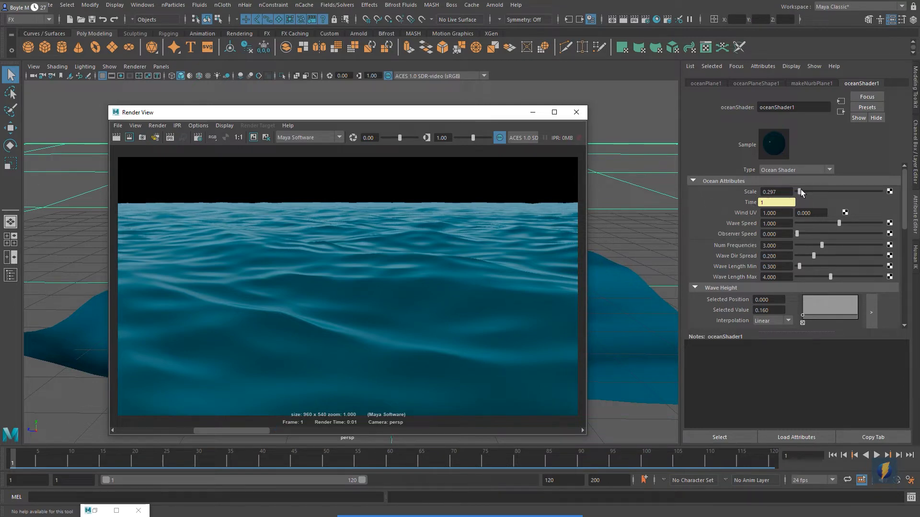
{"action": "left_click_drag", "start_coordinate": [801, 190], "coordinate": [841, 198]}
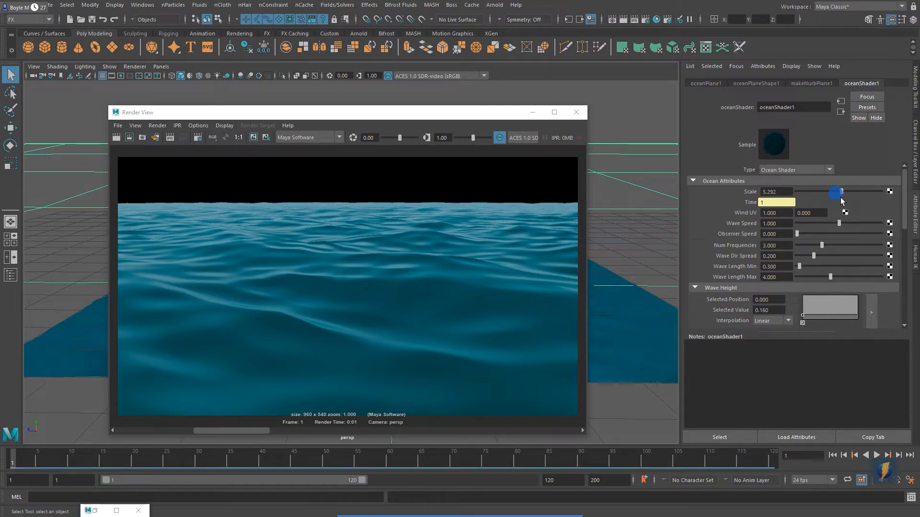
{"action": "left_click", "coordinate": [156, 138]}
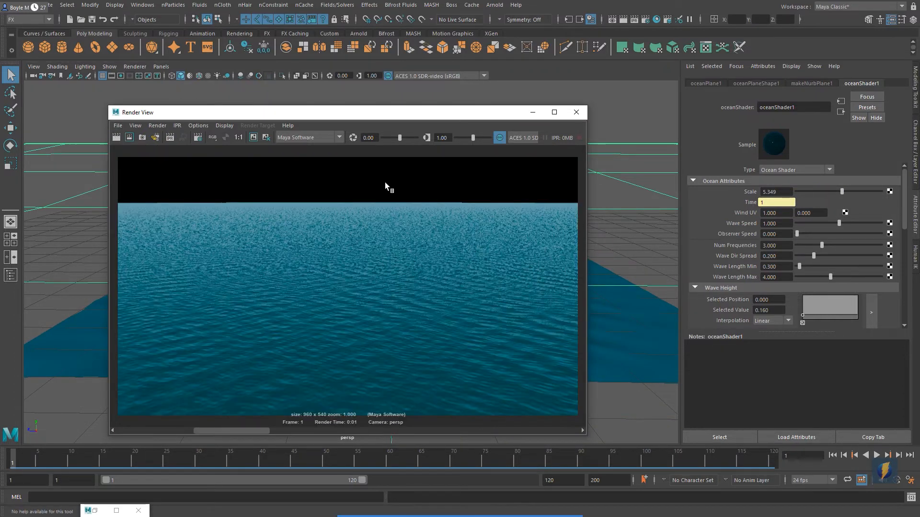
Set the ocean shader's Scale to 1 and render the frame again.
{"action": "left_click", "coordinate": [789, 194]}
{"action": "type", "text": "1"}
{"action": "key", "text": "Return"}
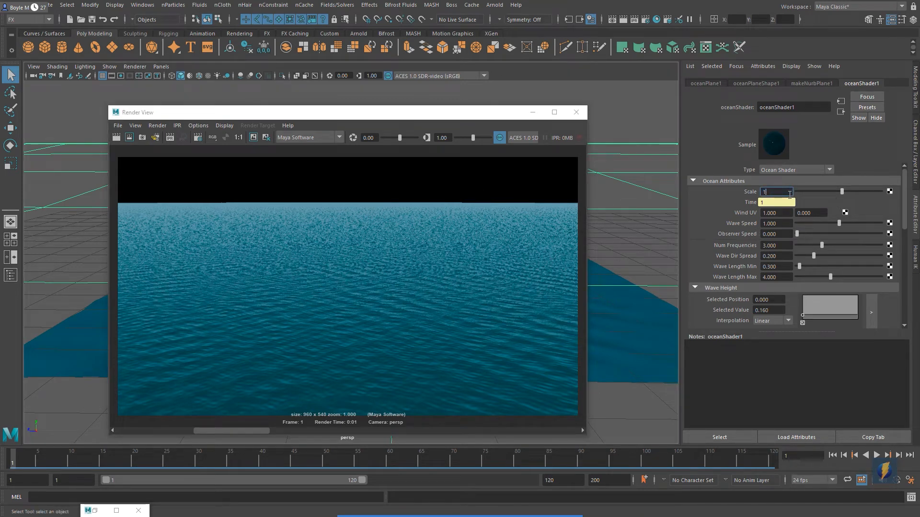
{"action": "left_click", "coordinate": [116, 138]}
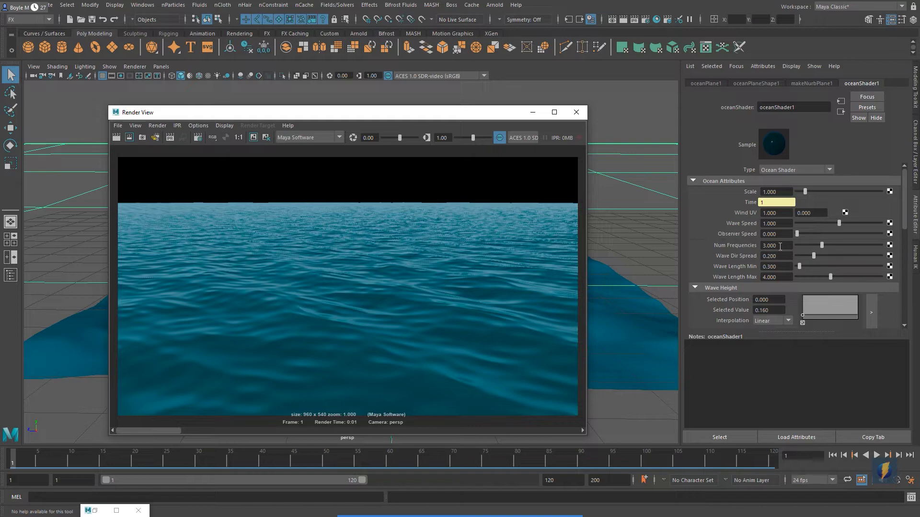
Test-render the ocean with Wave Height at 0.6, and set it to 0.2 and render again.
{"action": "left_click", "coordinate": [689, 259]}
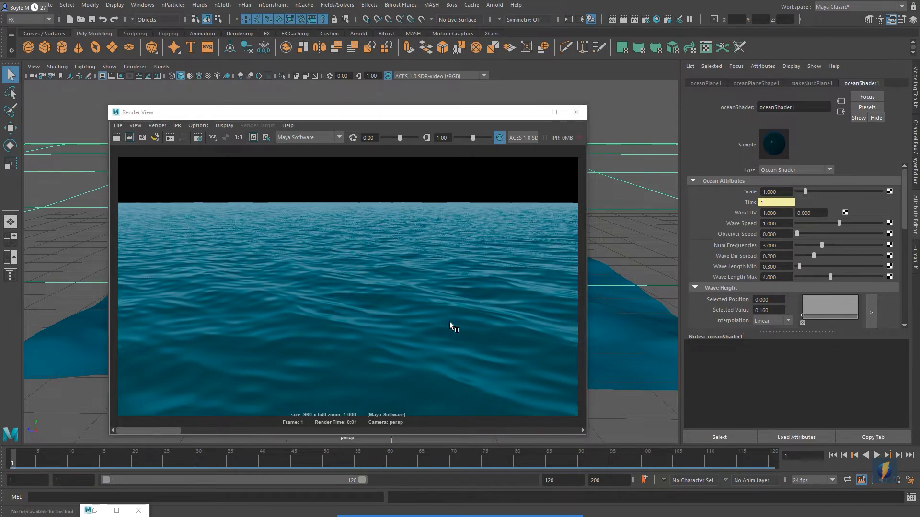
{"action": "scroll", "coordinate": [807, 282], "scroll_direction": "down", "scroll_amount": 3}
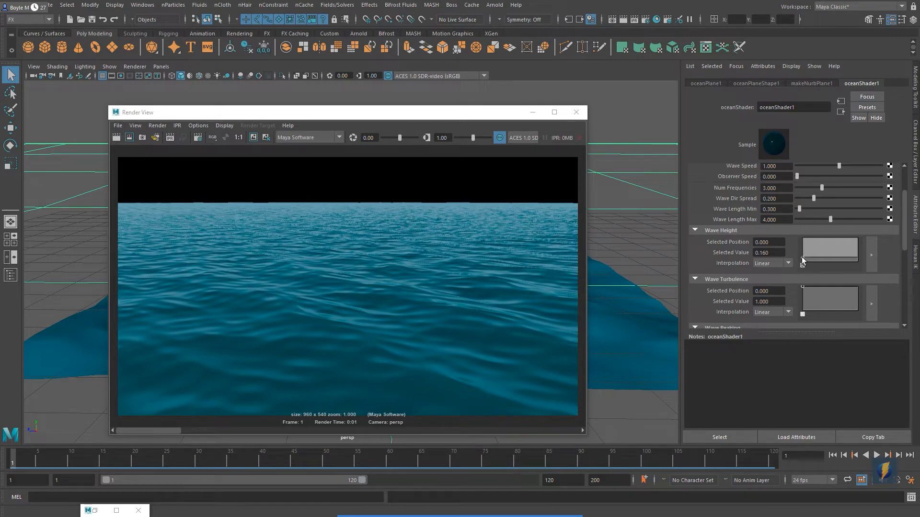
{"action": "left_click_drag", "start_coordinate": [803, 261], "coordinate": [794, 250]}
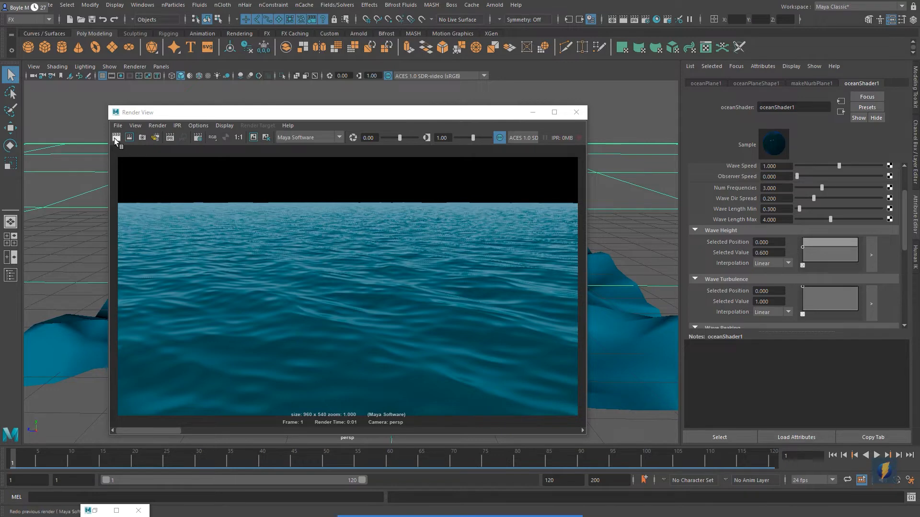
{"action": "left_click", "coordinate": [117, 138]}
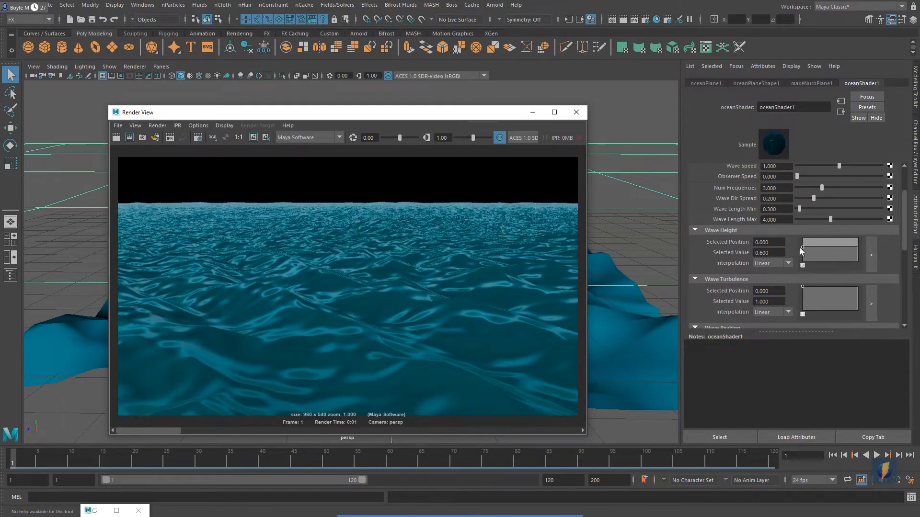
{"action": "left_click_drag", "start_coordinate": [801, 247], "coordinate": [796, 256]}
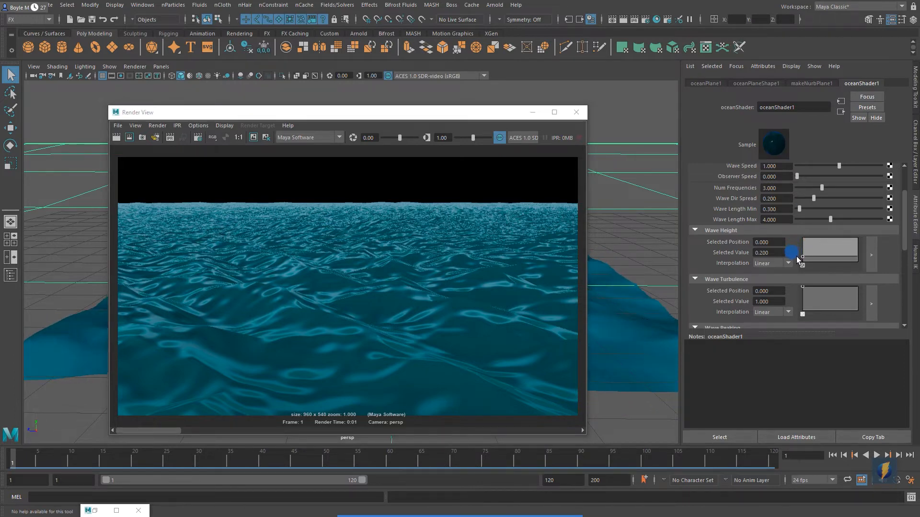
{"action": "left_click", "coordinate": [129, 138]}
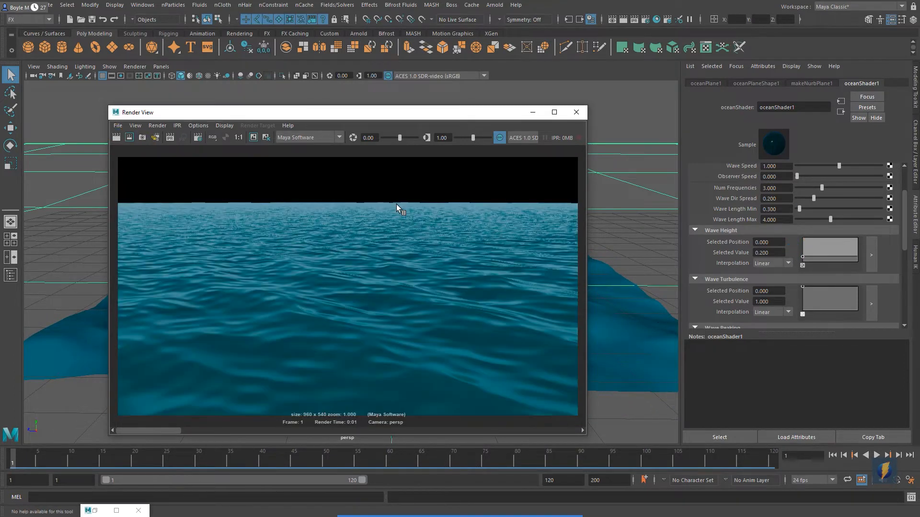
Examine the ocean shader's wave turbulence, peaking and foam attributes, and expand Specular Shading to view its Environment colors.
{"action": "scroll", "coordinate": [750, 300], "scroll_direction": "up", "scroll_amount": 3}
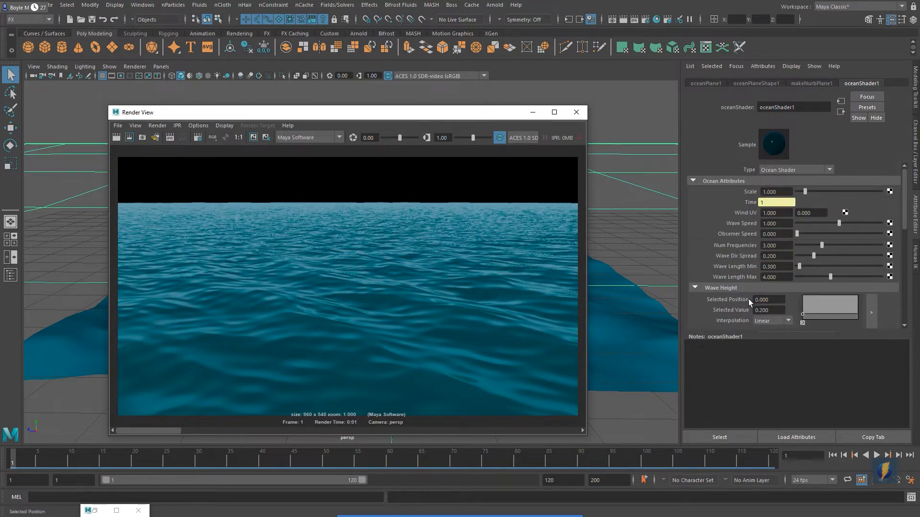
{"action": "scroll", "coordinate": [750, 301], "scroll_direction": "down", "scroll_amount": 4}
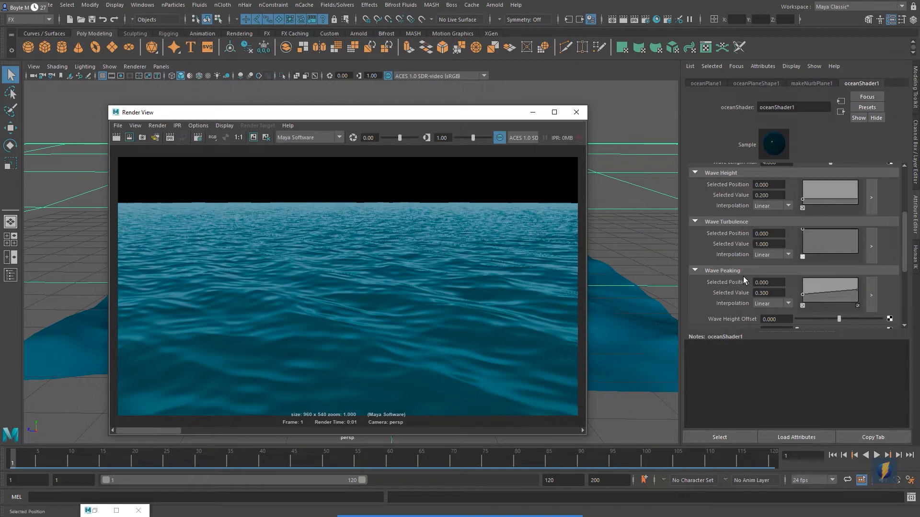
{"action": "scroll", "coordinate": [743, 276], "scroll_direction": "down", "scroll_amount": 5}
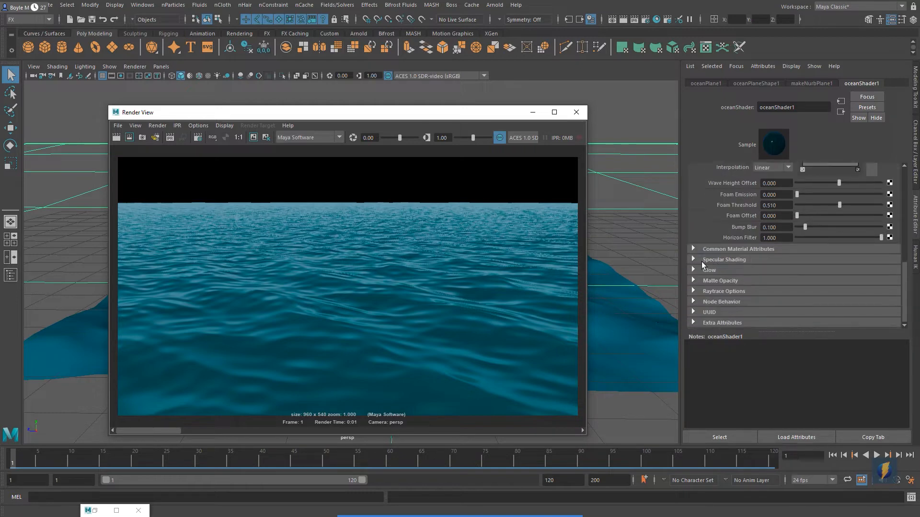
{"action": "left_click", "coordinate": [693, 259]}
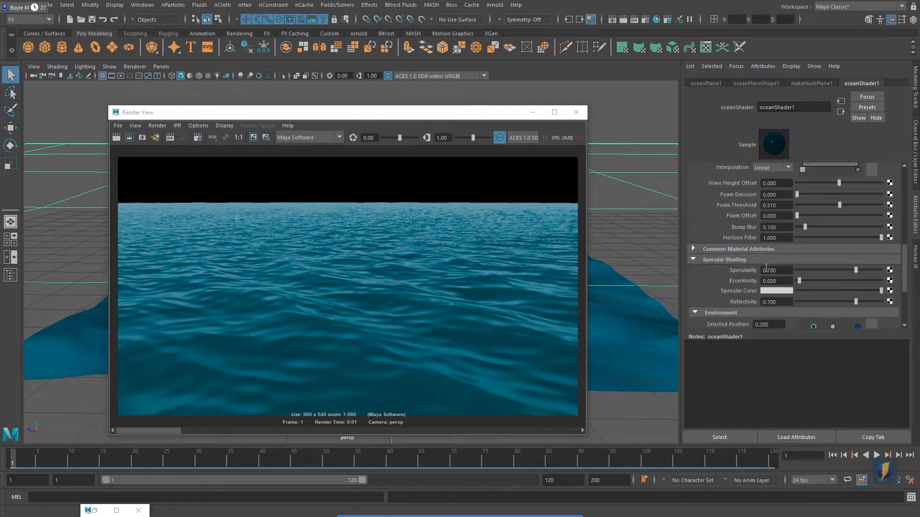
{"action": "scroll", "coordinate": [765, 271], "scroll_direction": "down", "scroll_amount": 3}
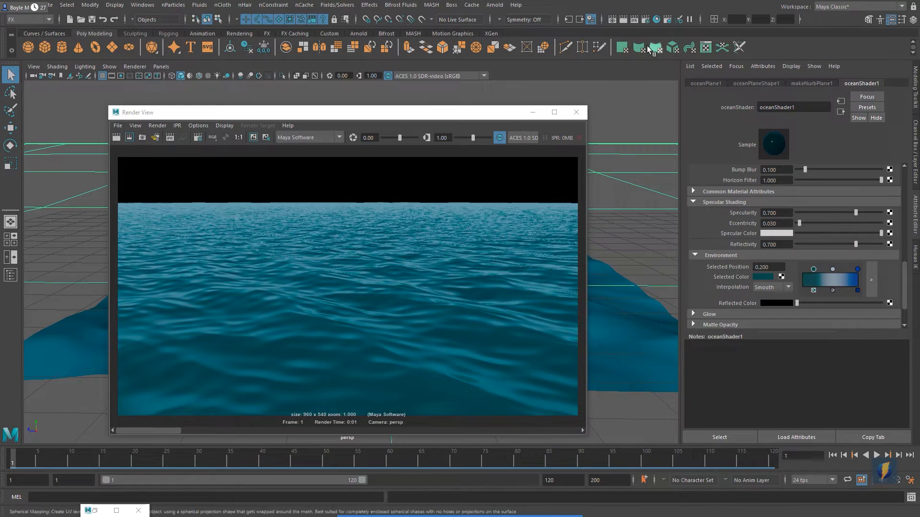
Configure the render output as an AVI covering frames 1 to 48.
{"action": "left_click", "coordinate": [645, 20]}
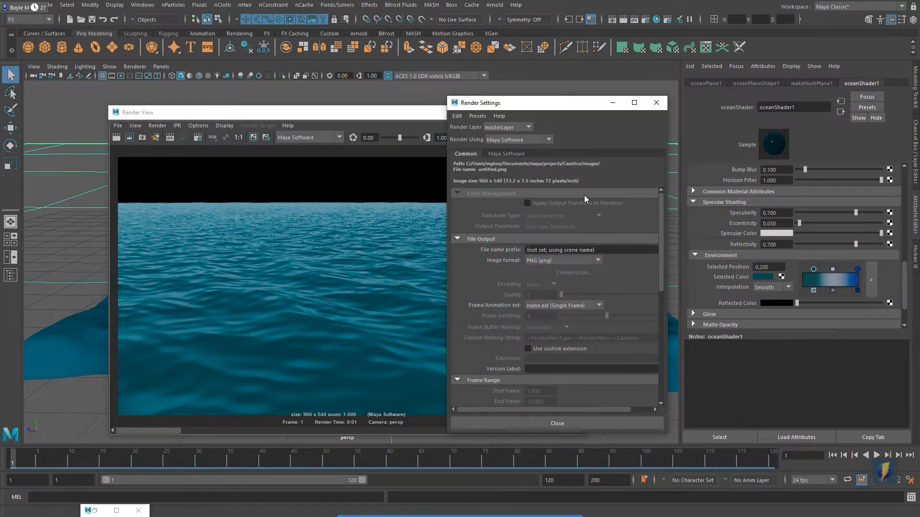
{"action": "left_click", "coordinate": [561, 261]}
{"action": "left_click", "coordinate": [562, 272]}
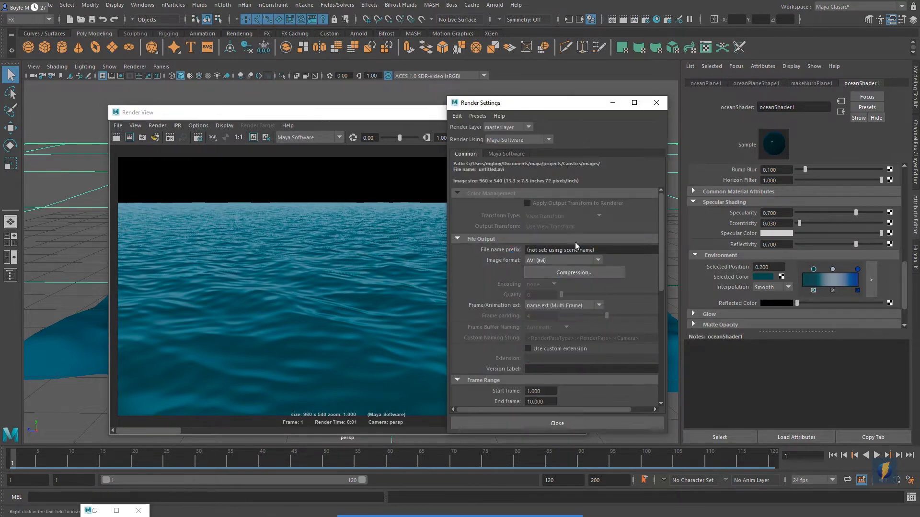
{"action": "scroll", "coordinate": [601, 367], "scroll_direction": "down", "scroll_amount": 3}
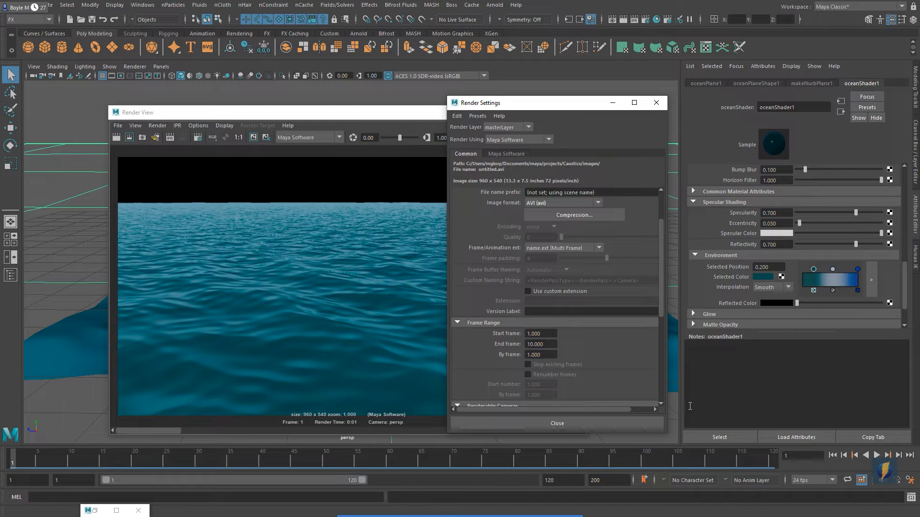
{"action": "left_click", "coordinate": [556, 344]}
{"action": "type", "text": "48"}
{"action": "left_click", "coordinate": [538, 333]}
{"action": "scroll", "coordinate": [594, 343], "scroll_direction": "up", "scroll_amount": 3}
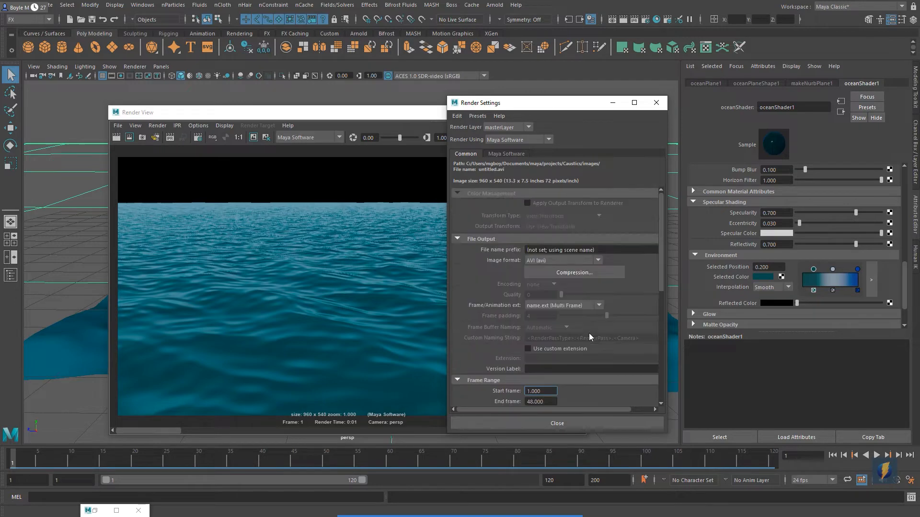
Set the render output's file name prefix to testOcean.
{"action": "left_click", "coordinate": [558, 250]}
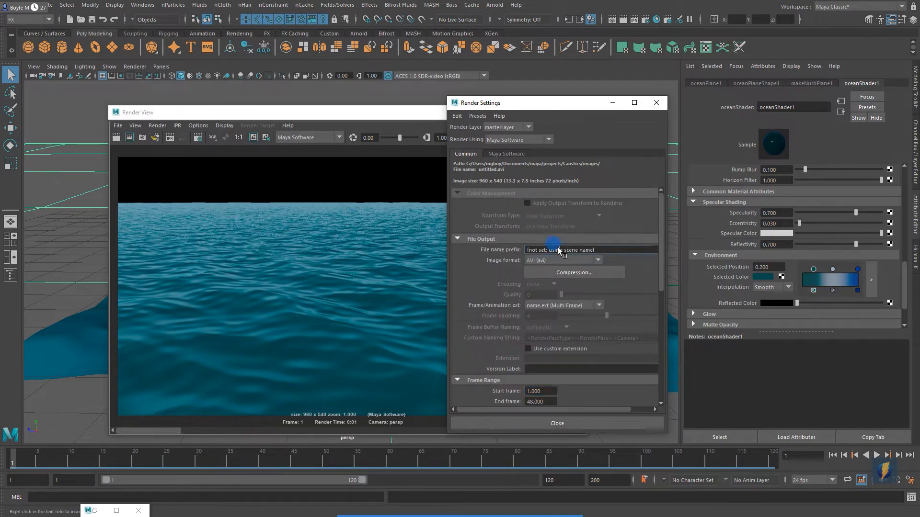
{"action": "triple_click", "coordinate": [598, 248]}
{"action": "type", "text": "te"}
{"action": "type", "text": "st0cean"}
{"action": "key", "text": "Return"}
Set the render image size to the Full 1024 preset.
{"action": "scroll", "coordinate": [604, 292], "scroll_direction": "down", "scroll_amount": 7}
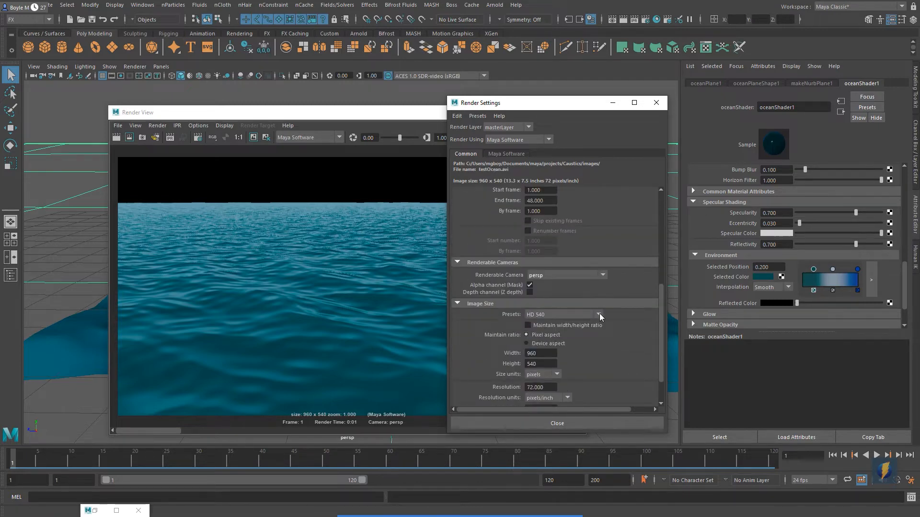
{"action": "scroll", "coordinate": [599, 313], "scroll_direction": "down", "scroll_amount": 2}
{"action": "left_click", "coordinate": [598, 274]}
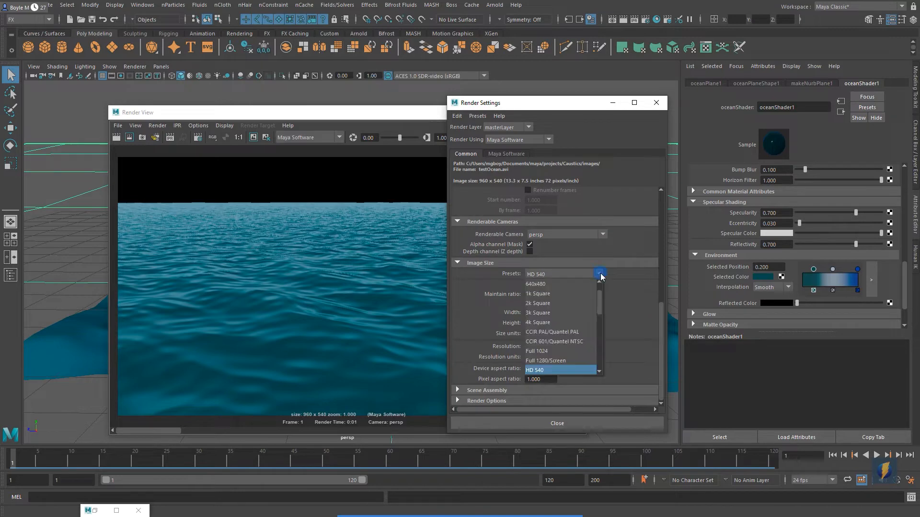
{"action": "left_click", "coordinate": [543, 351]}
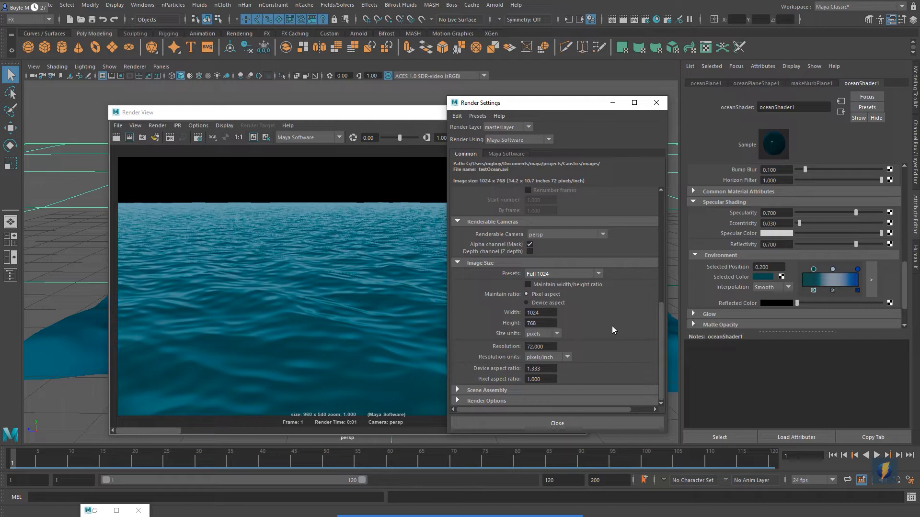
Set Maya Software anti-aliasing to Production quality and close the Render Settings.
{"action": "left_click", "coordinate": [508, 154]}
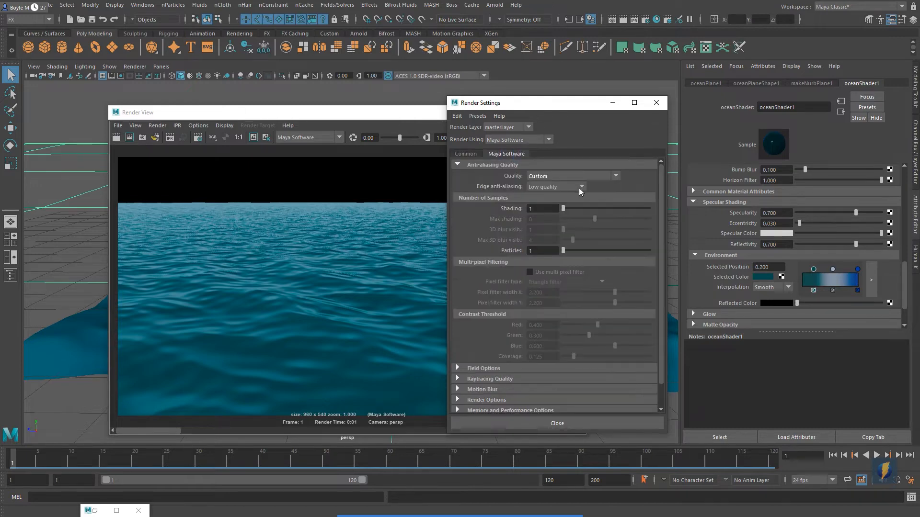
{"action": "left_click", "coordinate": [612, 178]}
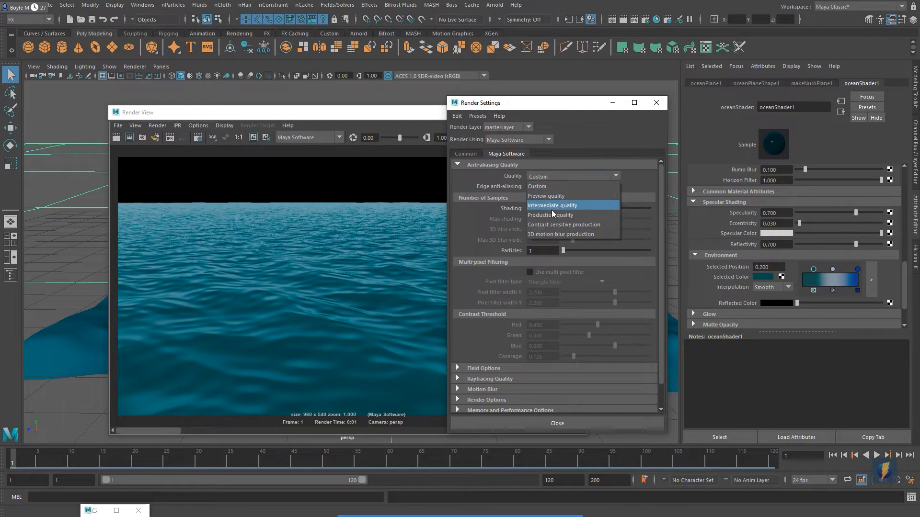
{"action": "left_click", "coordinate": [553, 216]}
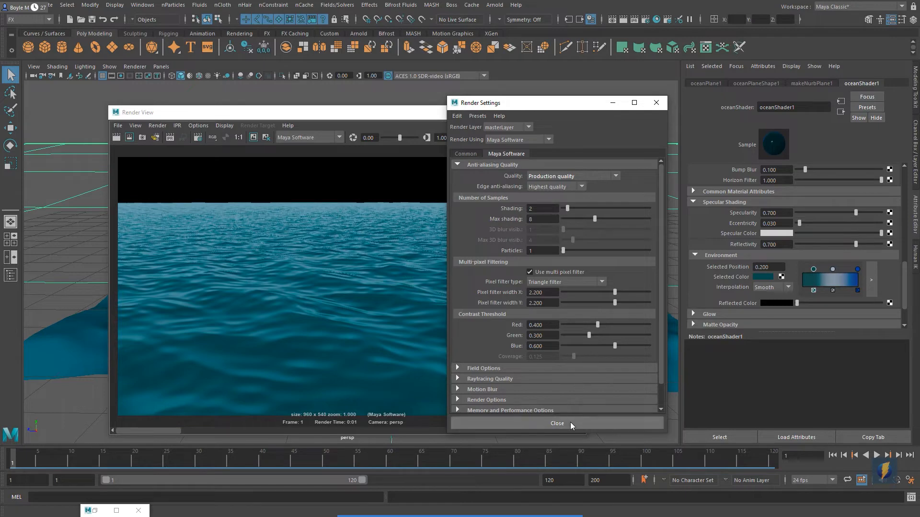
{"action": "left_click", "coordinate": [570, 422]}
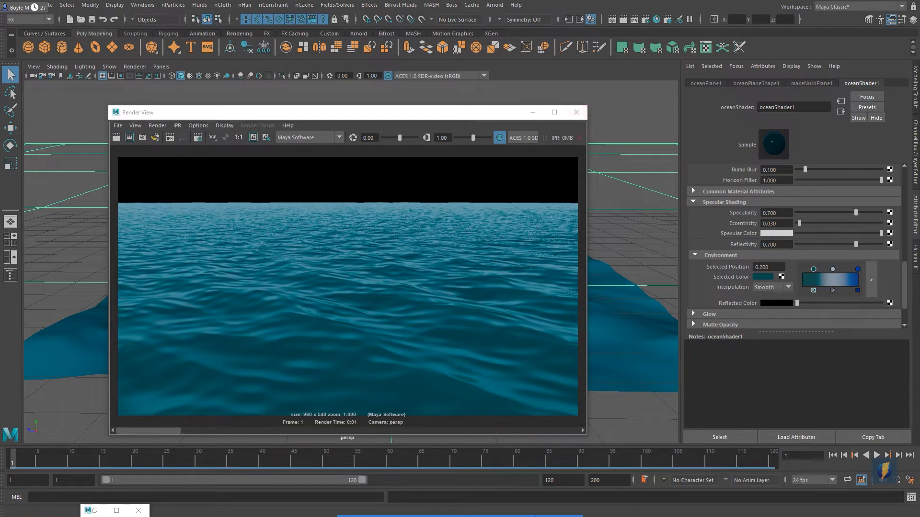
Set the Render View's color view transform to Raw (sRGB) and close the Render View.
{"action": "mouse_move", "coordinate": [646, 222]}
{"action": "left_mouse_down"}
{"action": "mouse_move", "coordinate": [499, 250]}
{"action": "mouse_move", "coordinate": [451, 286]}
{"action": "mouse_move", "coordinate": [432, 254]}
{"action": "mouse_move", "coordinate": [258, 254]}
{"action": "mouse_move", "coordinate": [397, 245]}
{"action": "left_mouse_up"}
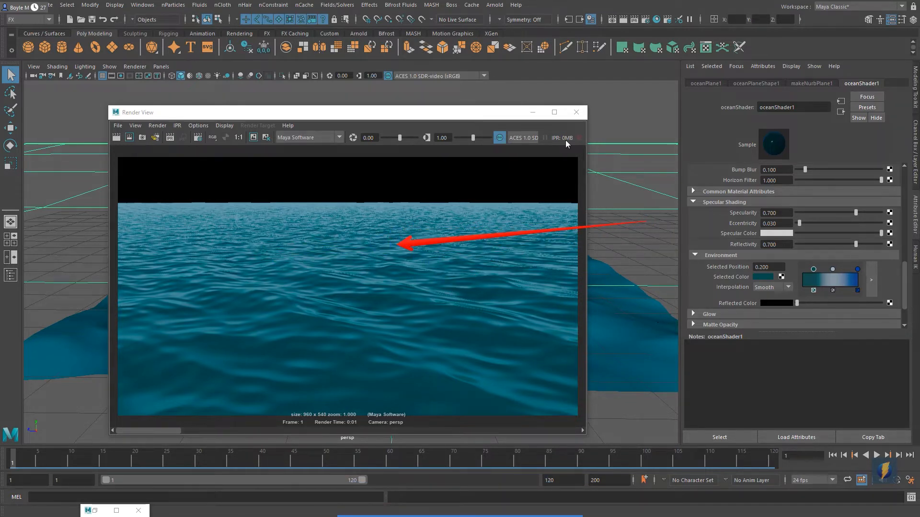
{"action": "left_click", "coordinate": [522, 138]}
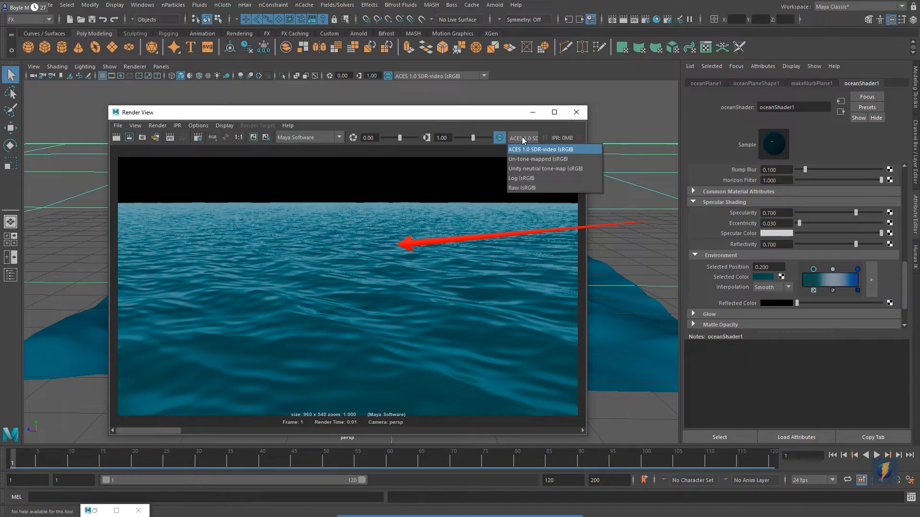
{"action": "left_click", "coordinate": [526, 188]}
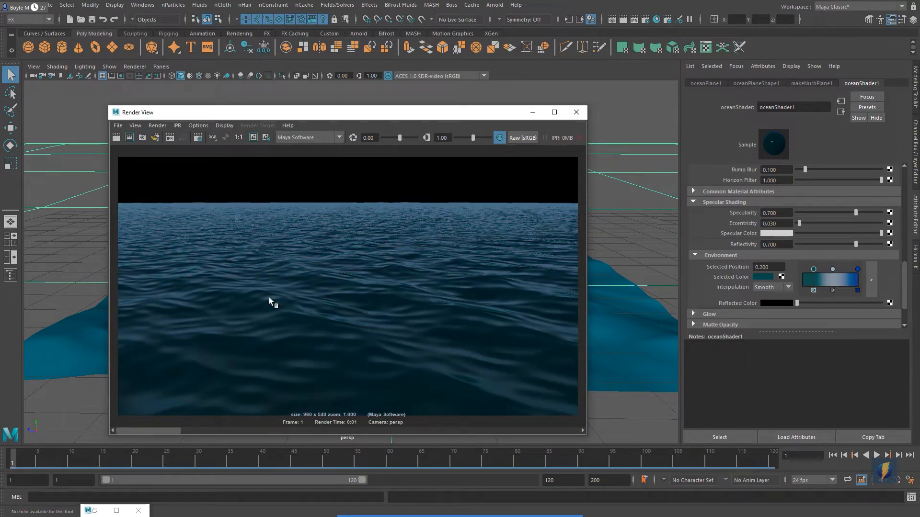
{"action": "left_click", "coordinate": [577, 114]}
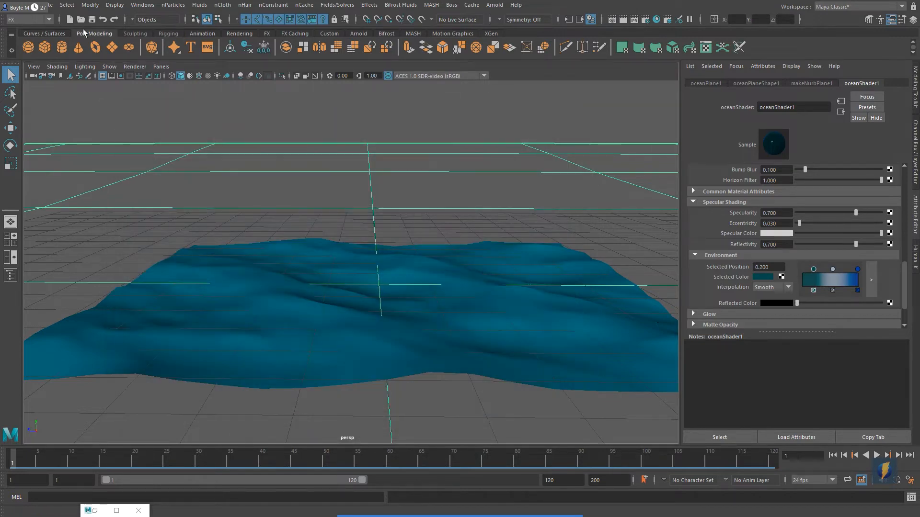
Switch to the Rendering toolset, render the ocean sequence, and return to Maya after viewing the finished video.
{"action": "left_click", "coordinate": [48, 19]}
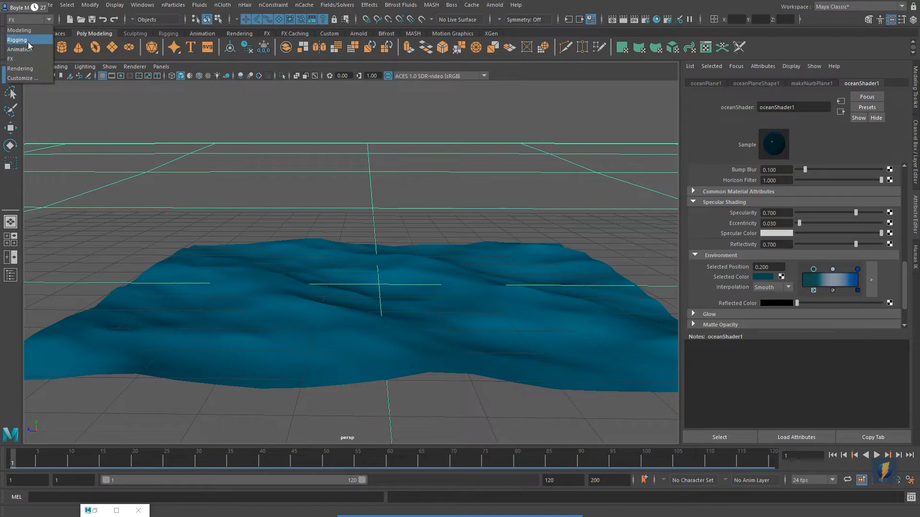
{"action": "left_click", "coordinate": [20, 68]}
{"action": "left_click", "coordinate": [251, 5]}
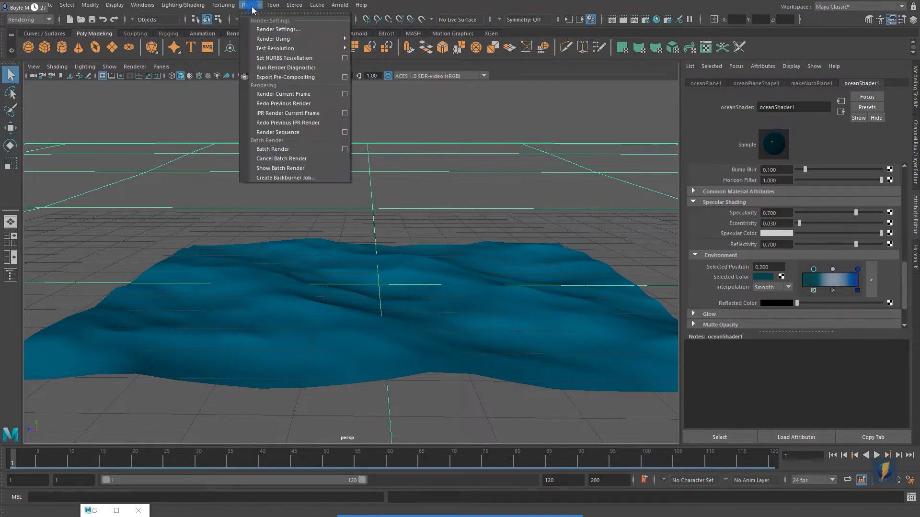
{"action": "left_click", "coordinate": [267, 134]}
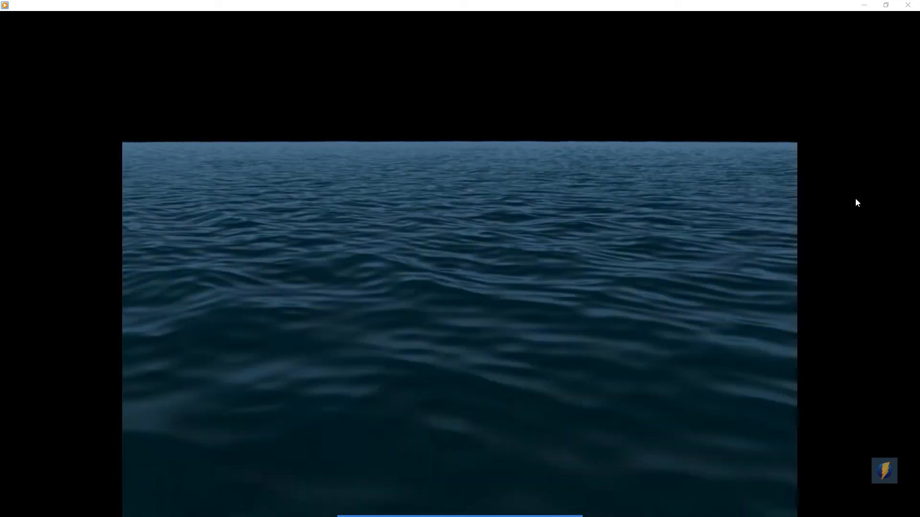
{"action": "key", "text": "alt+Tab"}
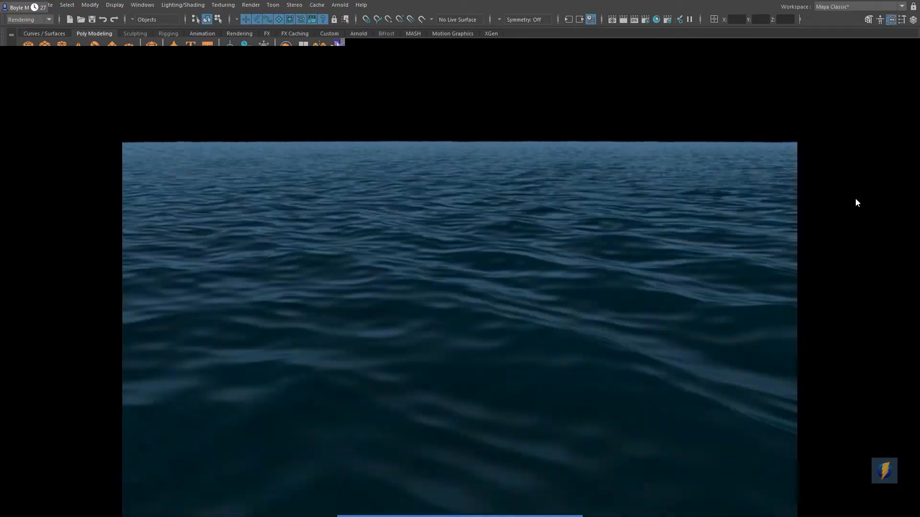